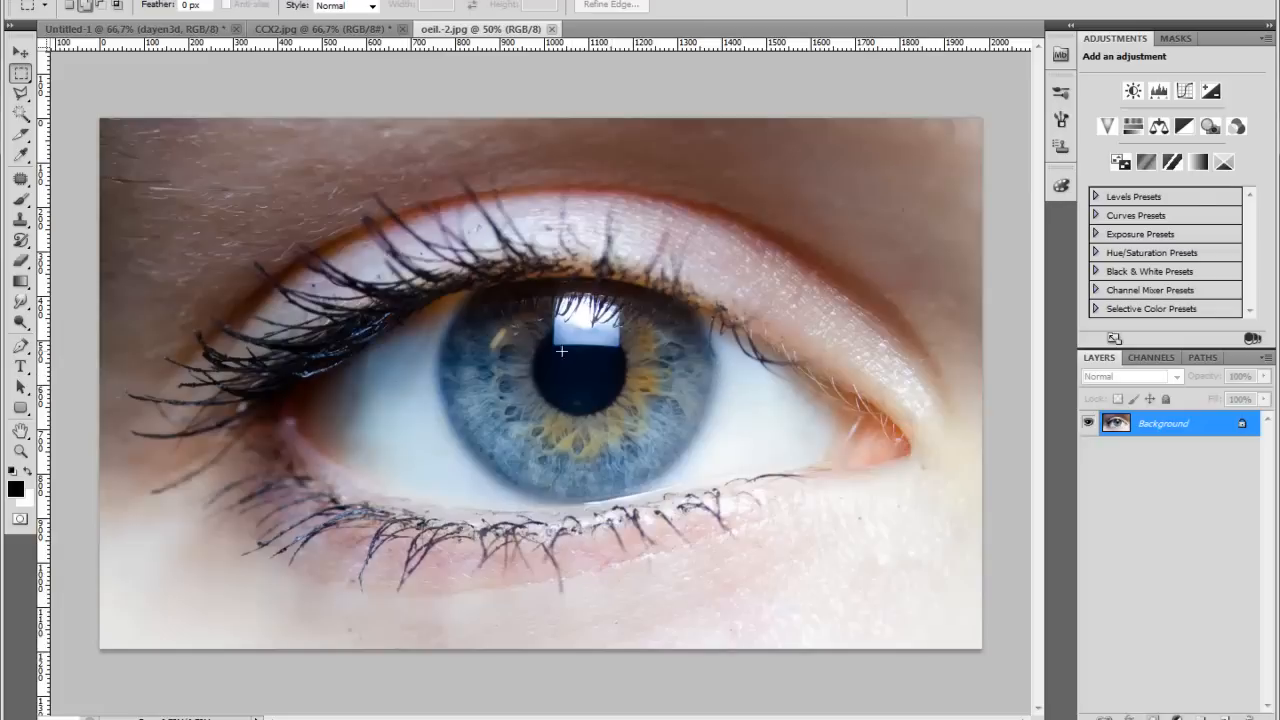
pyautogui.click(157, 30)
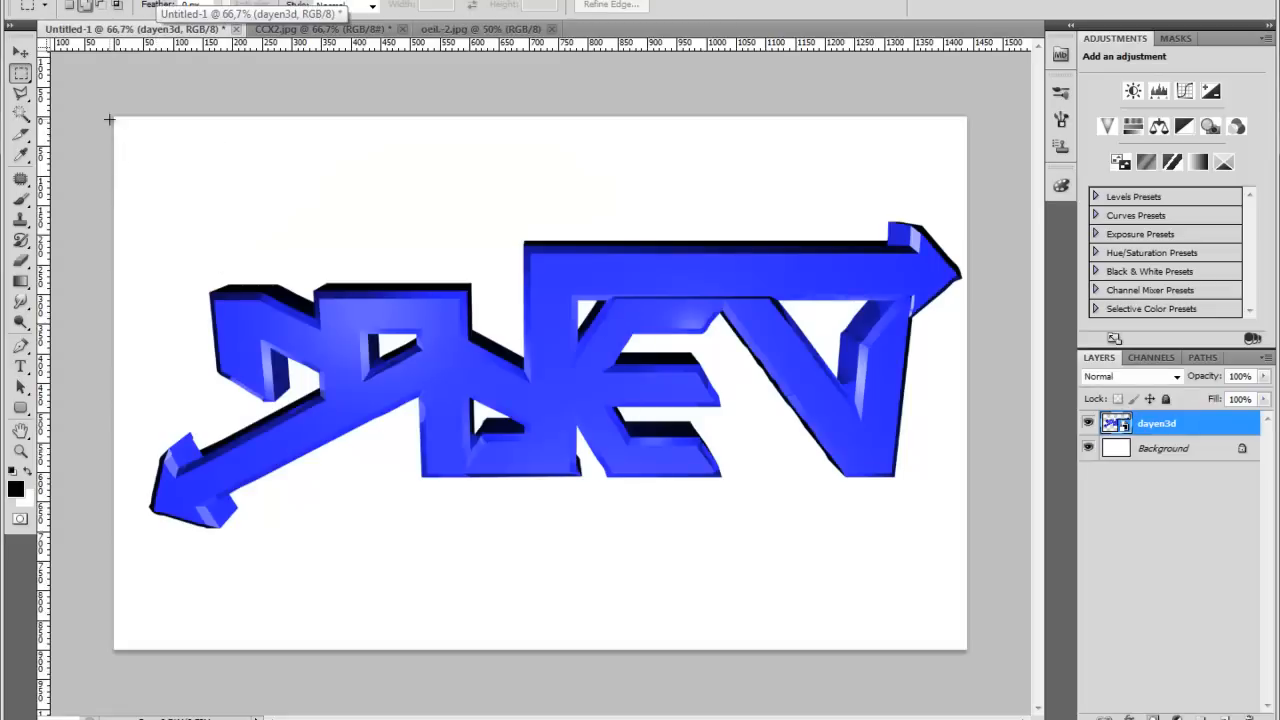
pyautogui.moveTo(328, 471); pyautogui.dragTo(969, 589)
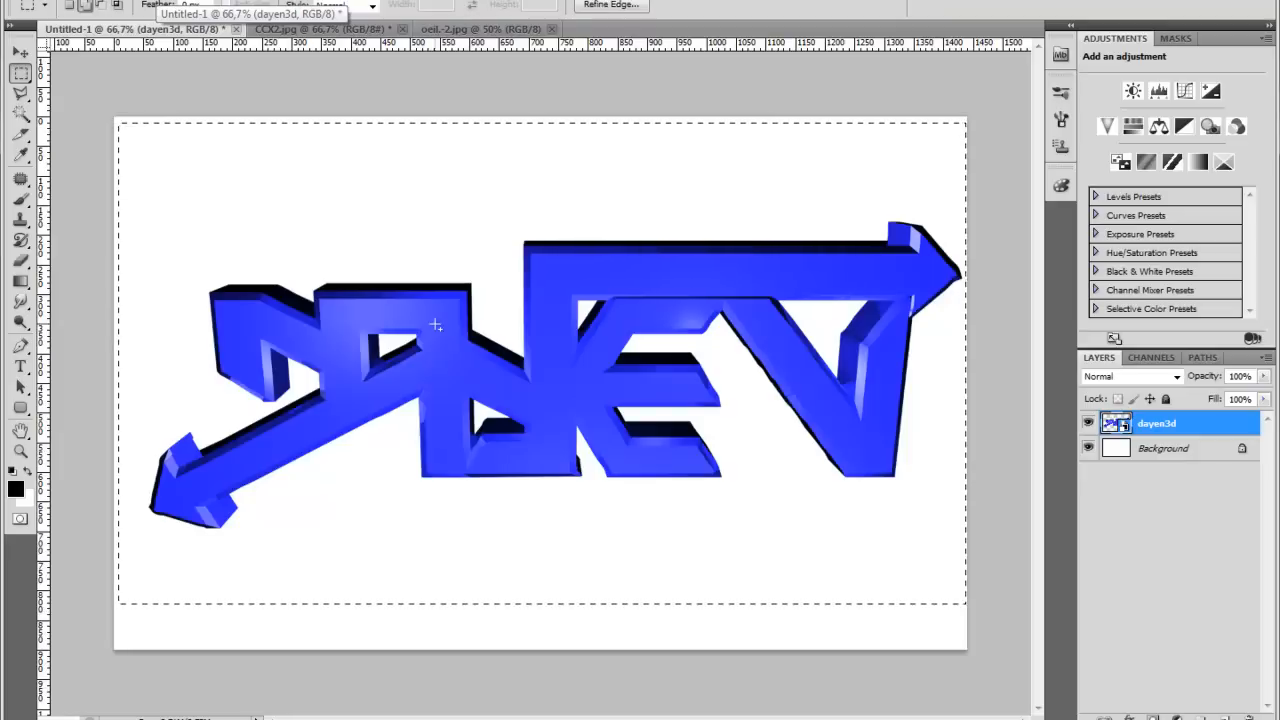
pyautogui.hotkey('ctrl', 'd')
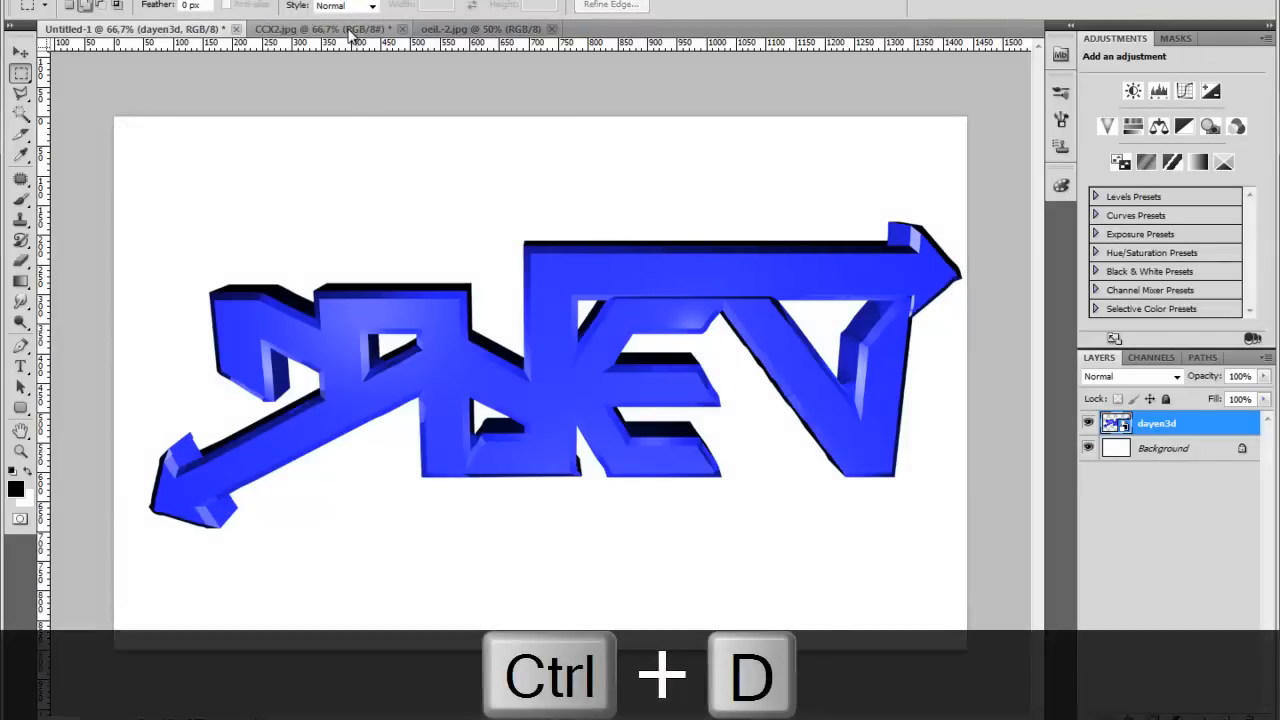
pyautogui.click(348, 29)
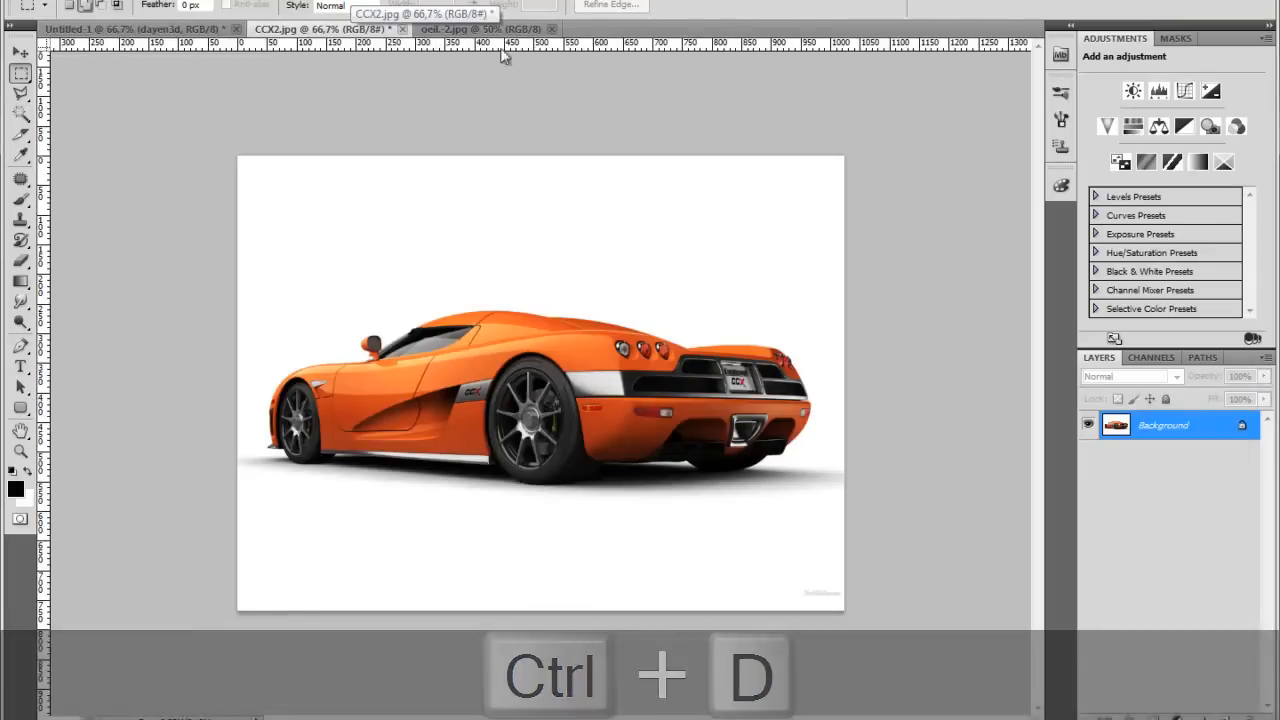
# Close the eye photo document and return to the Untitled-1 document with the blue 3D lettering.
pyautogui.click(548, 32)
pyautogui.click(551, 31)
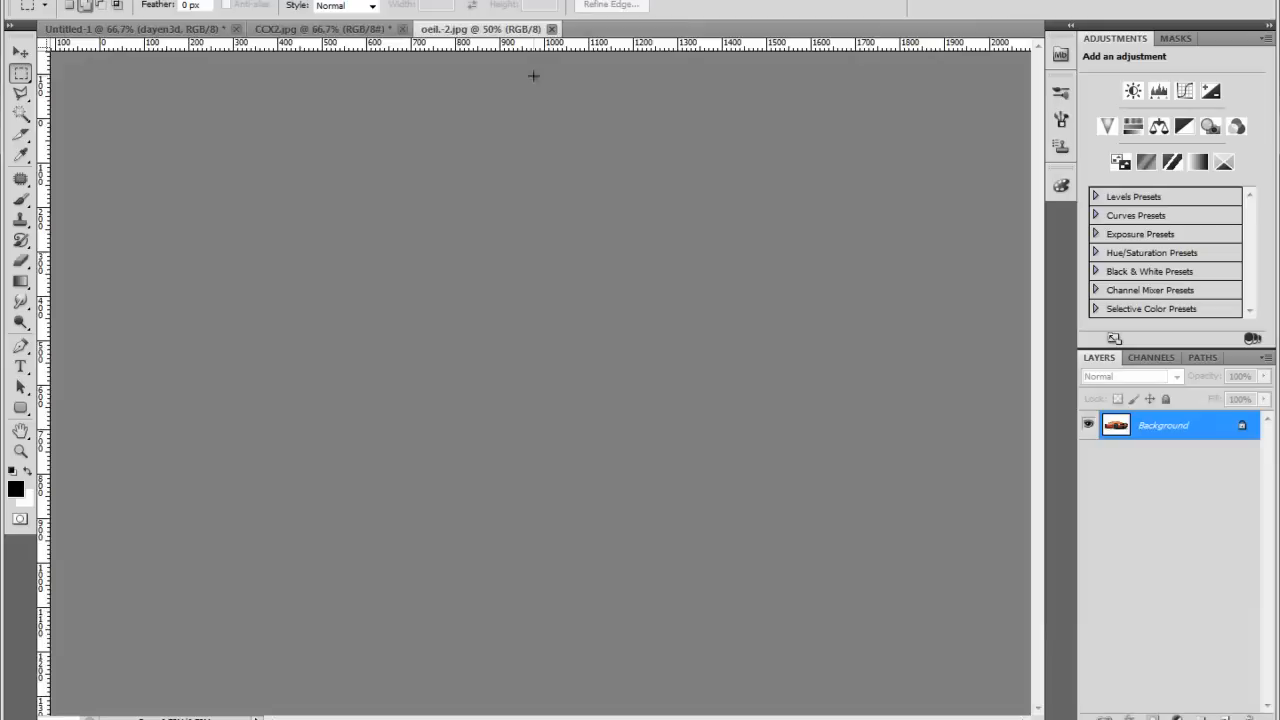
pyautogui.click(152, 31)
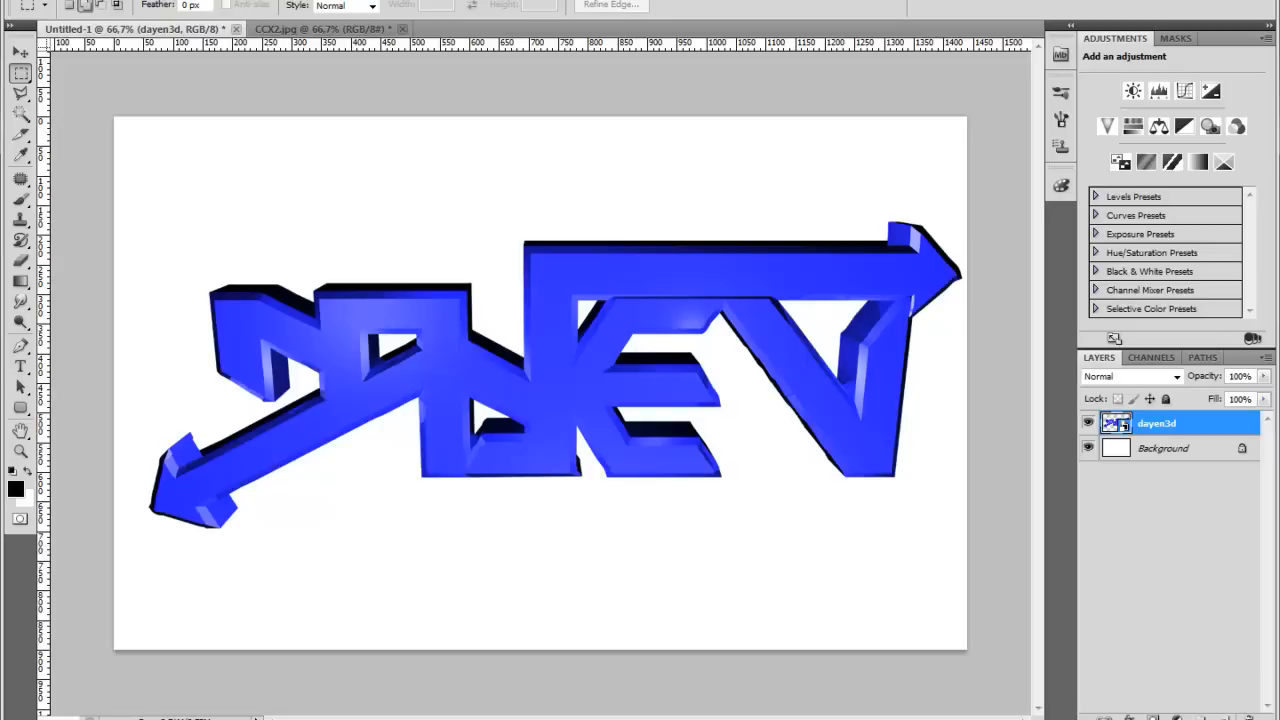
# Add a new empty layer above the dayen3d layer.
pyautogui.click(1225, 718)
pyautogui.rightClick(1171, 607)
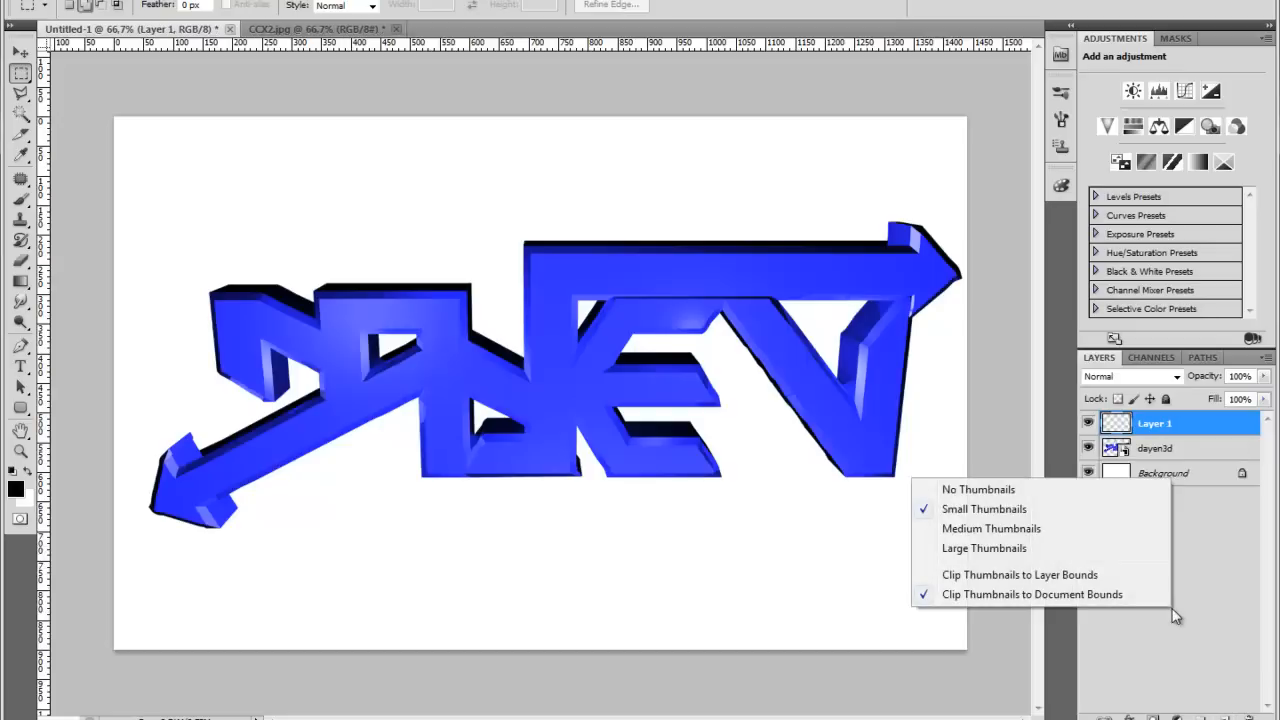
pyautogui.click(1210, 600)
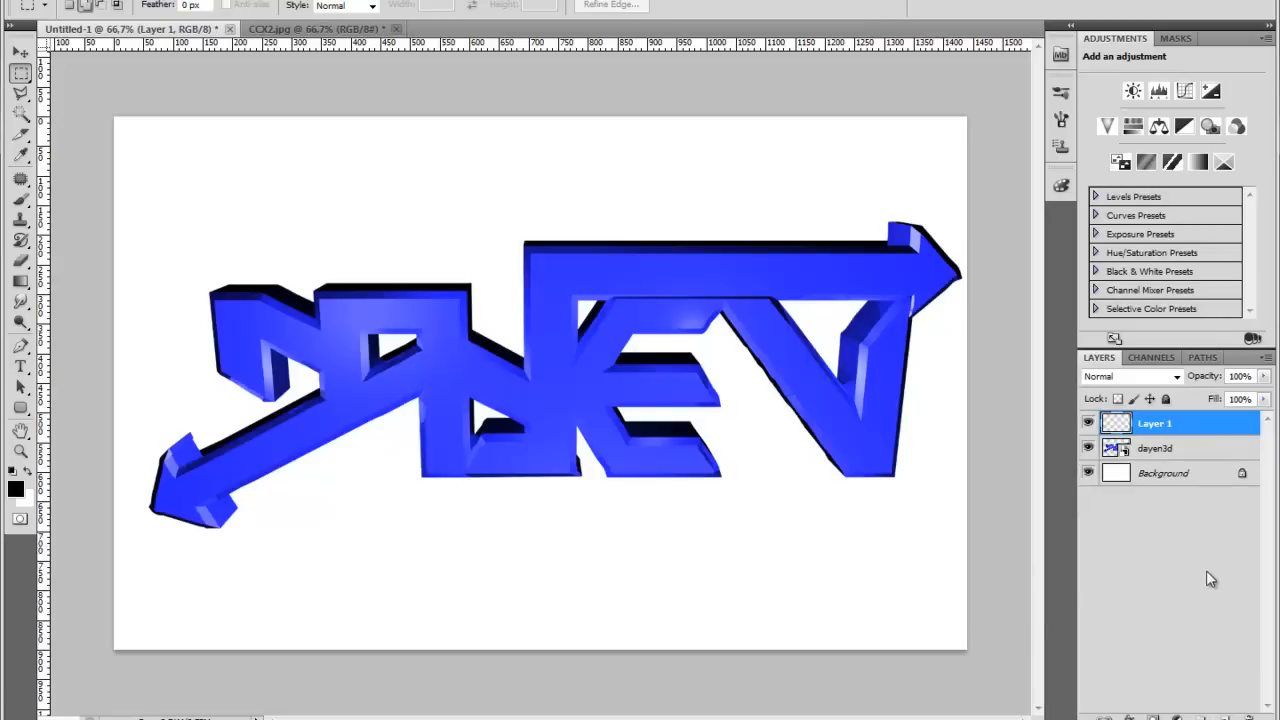
# Set the foreground colour to bright green (18ff00) and fill the empty Layer 1 with it using the Paint Bucket.
pyautogui.click(15, 489)
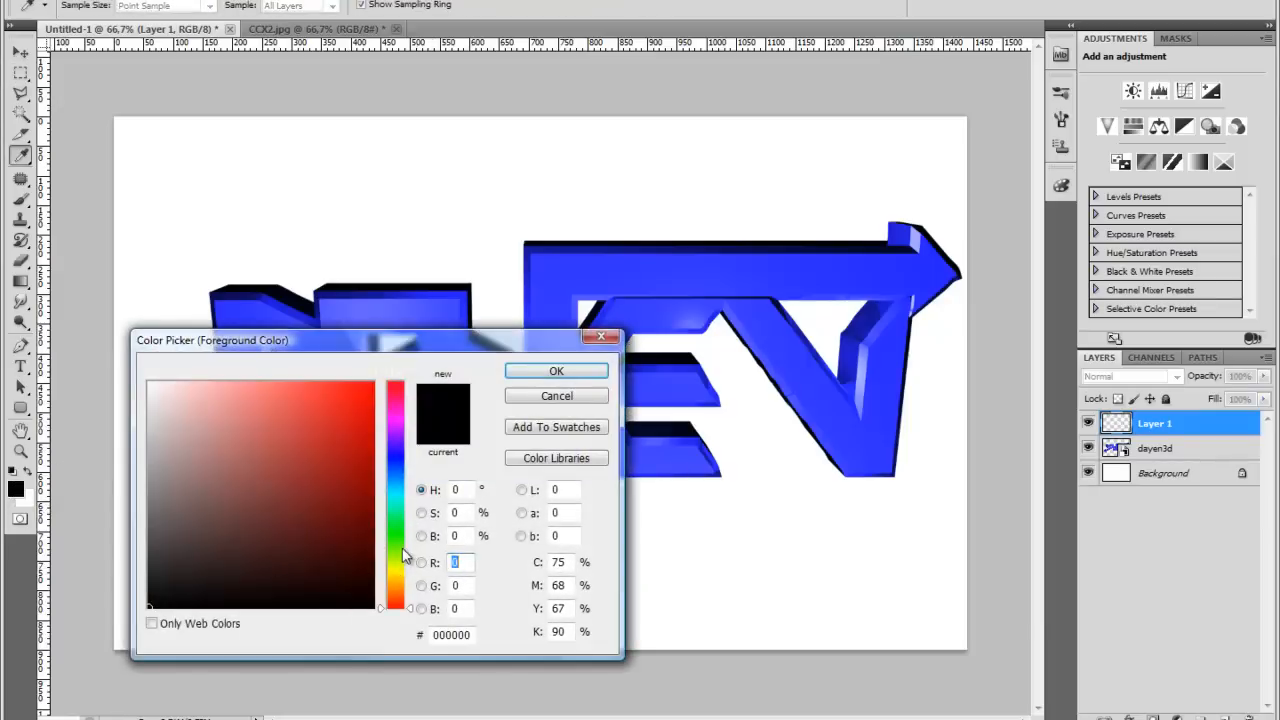
pyautogui.click(403, 556)
pyautogui.click(374, 382)
pyautogui.click(556, 371)
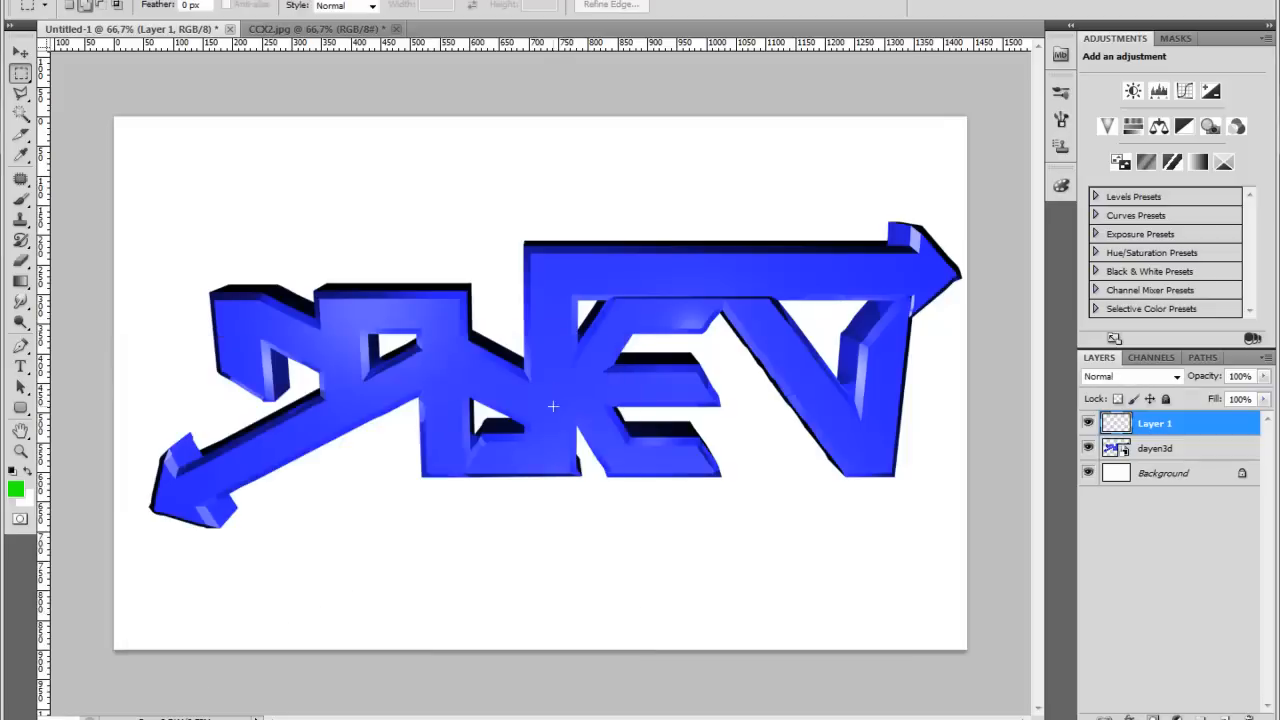
pyautogui.click(20, 281)
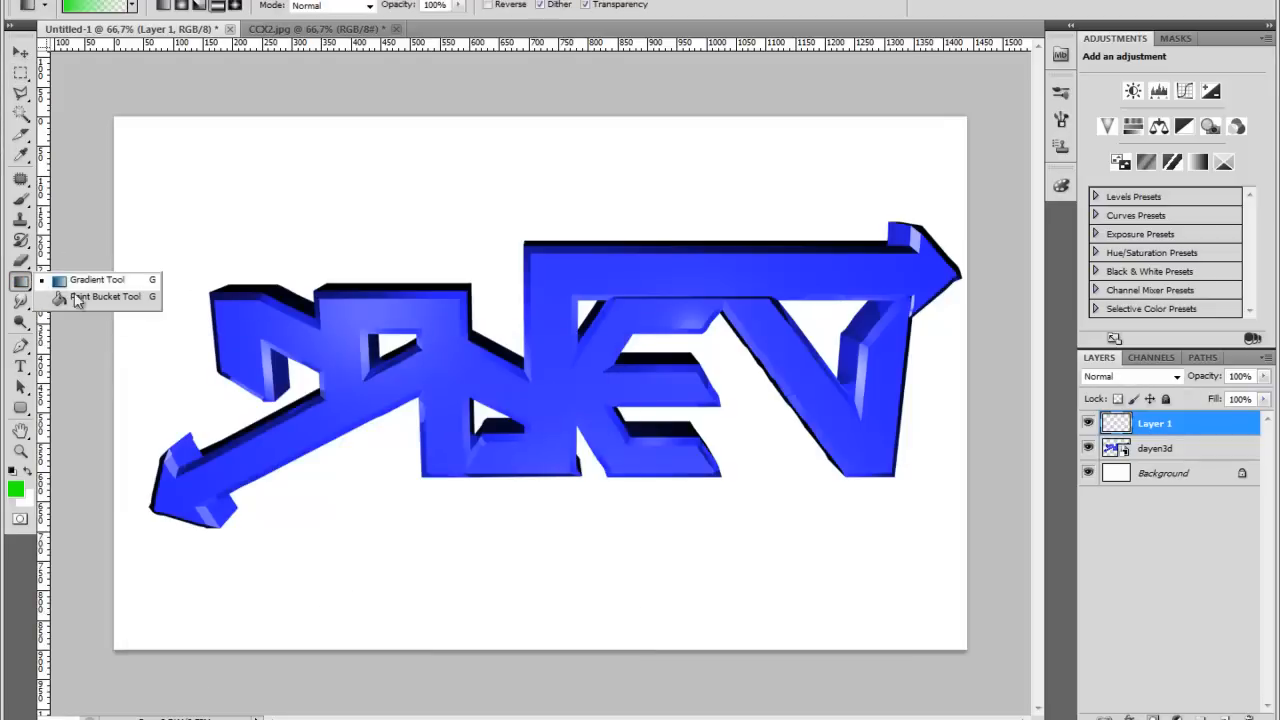
pyautogui.click(92, 299)
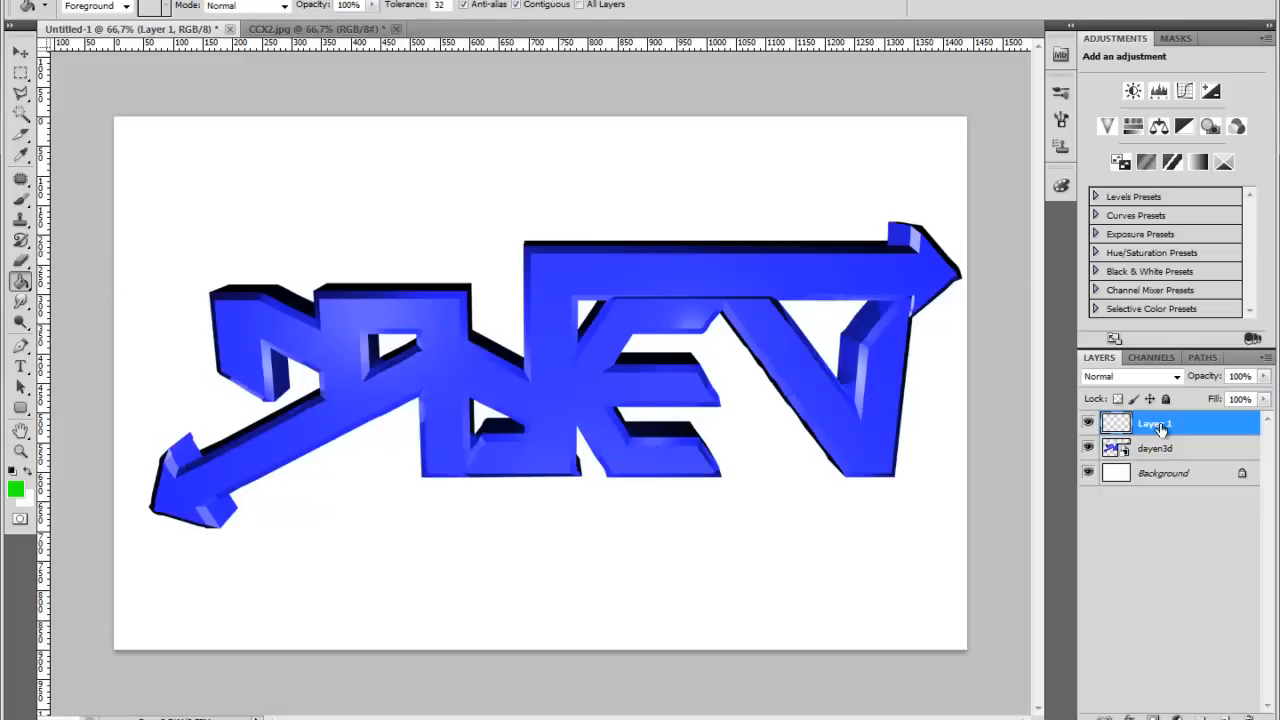
pyautogui.click(567, 195)
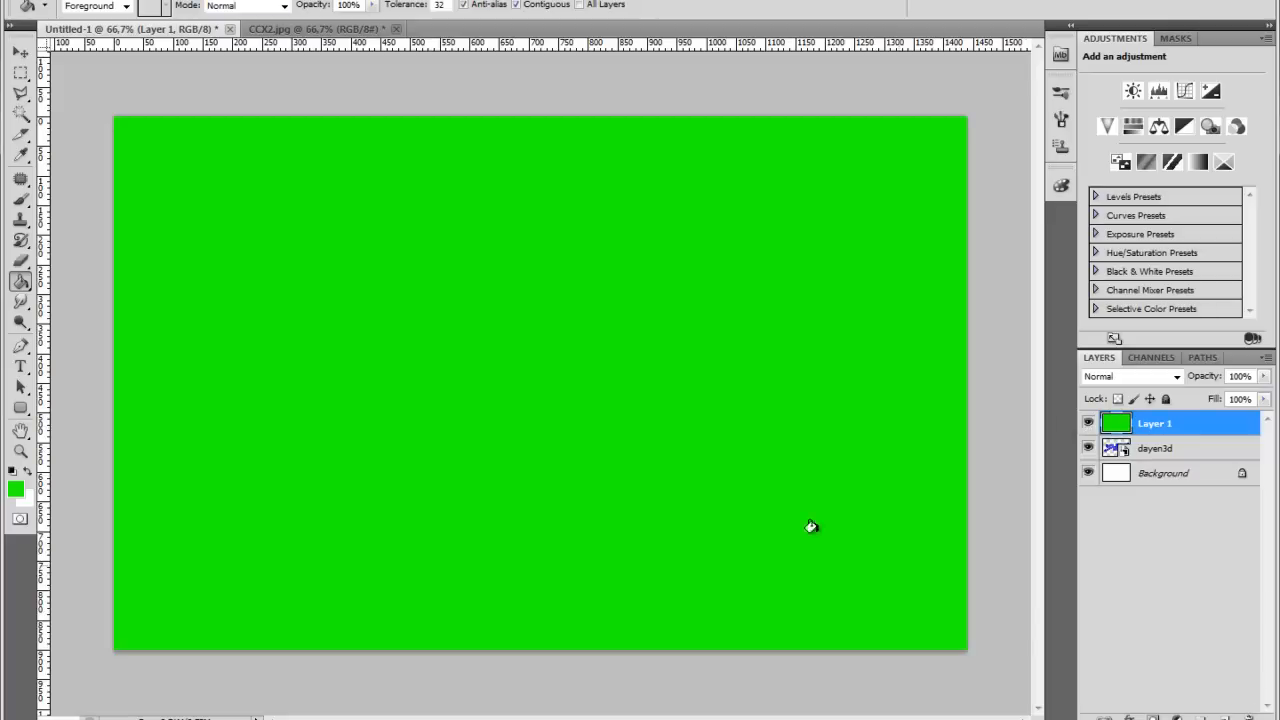
# Clip the green Layer 1 to the dayen3d layer with a clipping mask and compare the lettering with and without it.
pyautogui.click(20, 52)
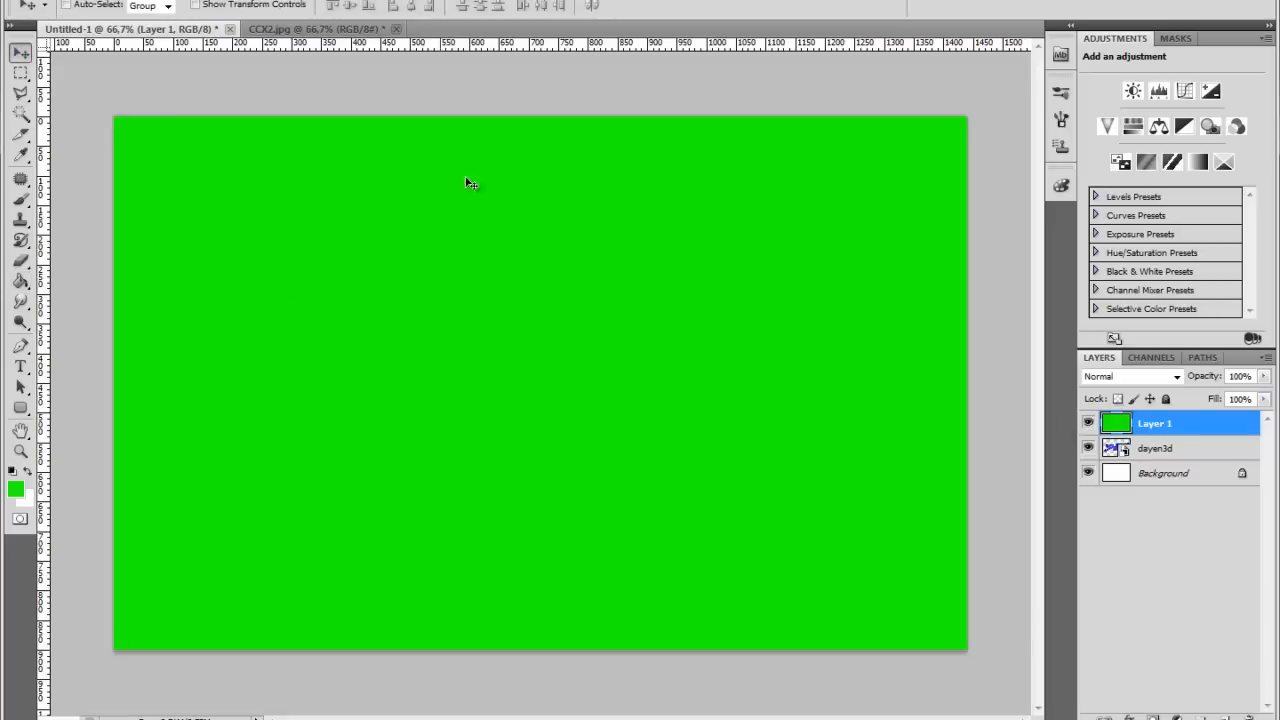
pyautogui.rightClick(1201, 424)
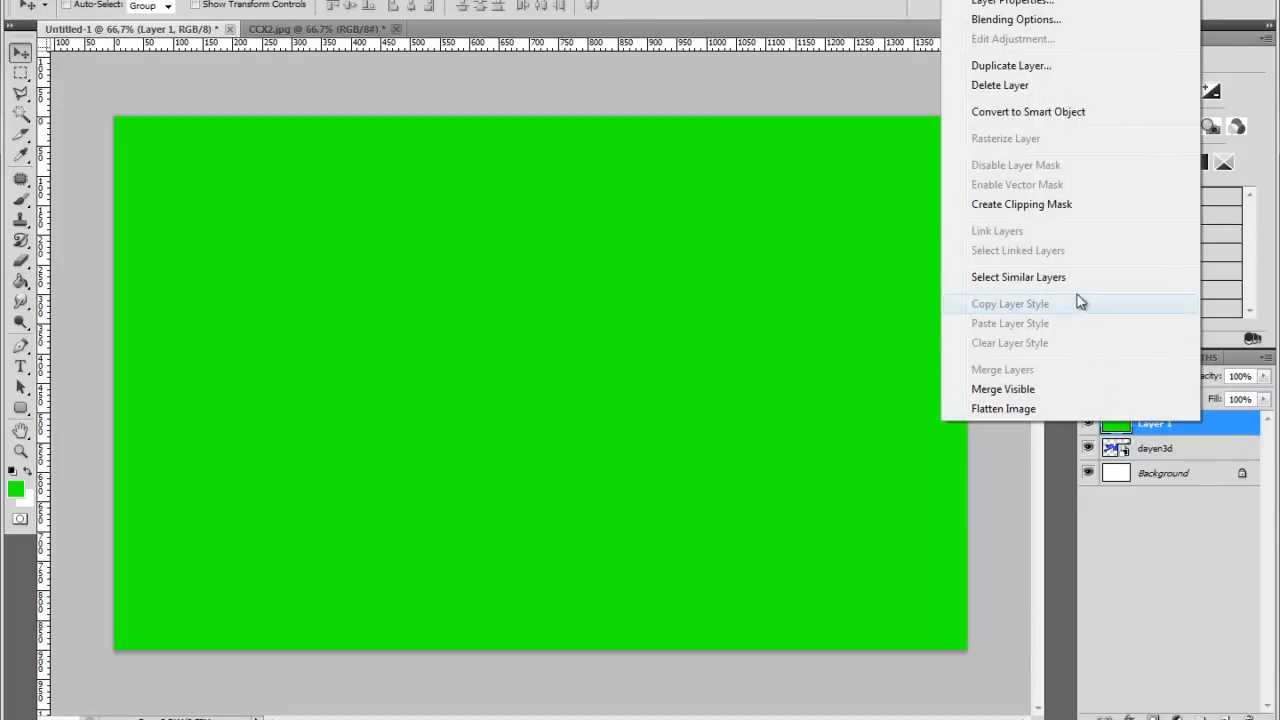
pyautogui.click(1010, 206)
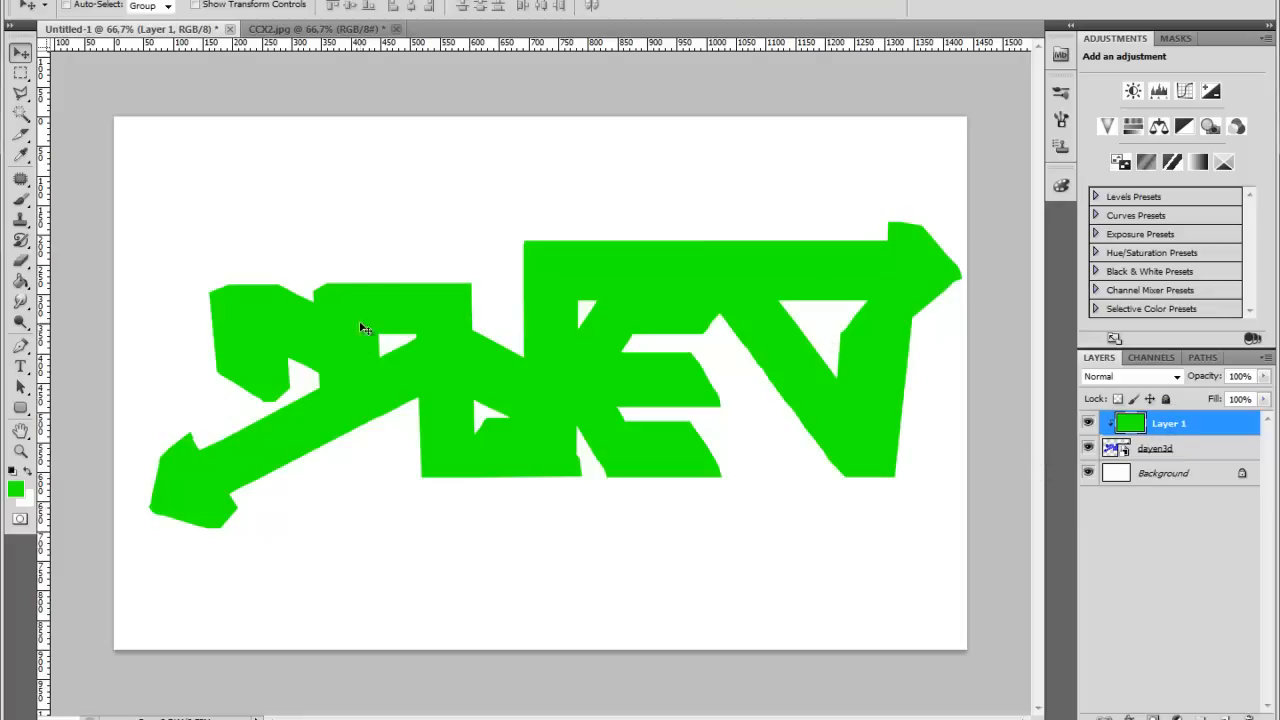
pyautogui.click(1088, 423)
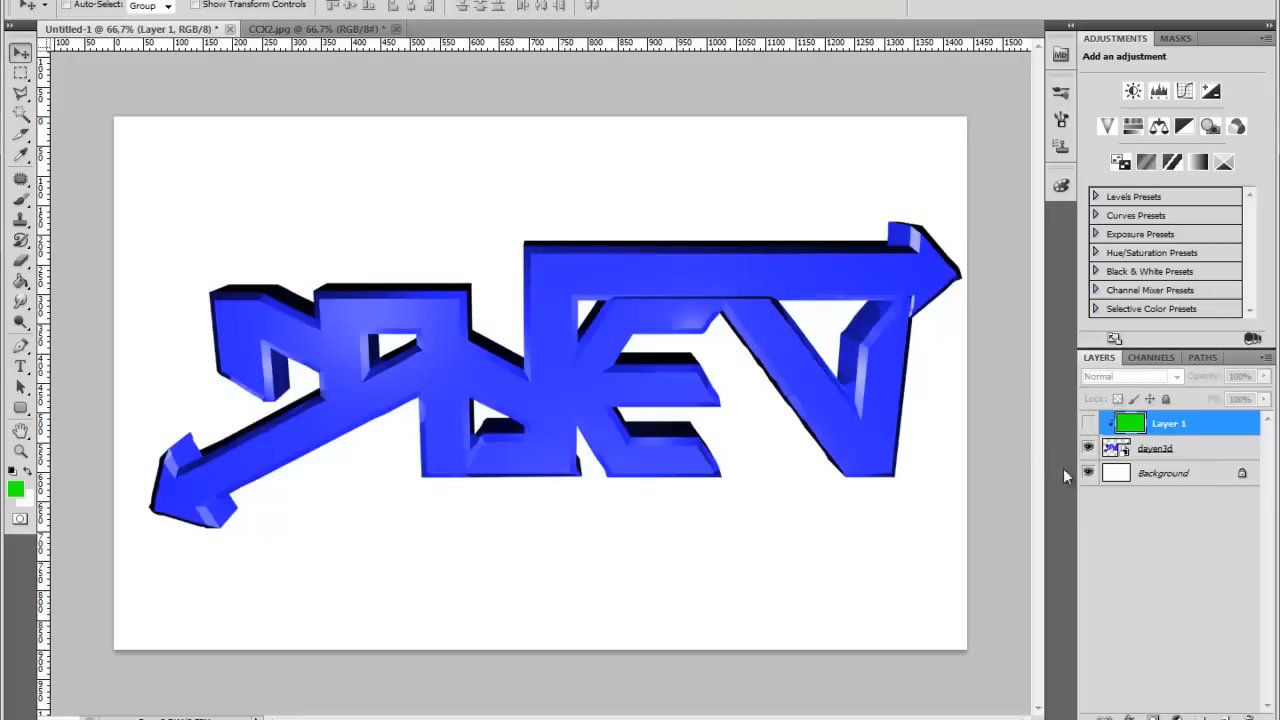
pyautogui.click(1088, 423)
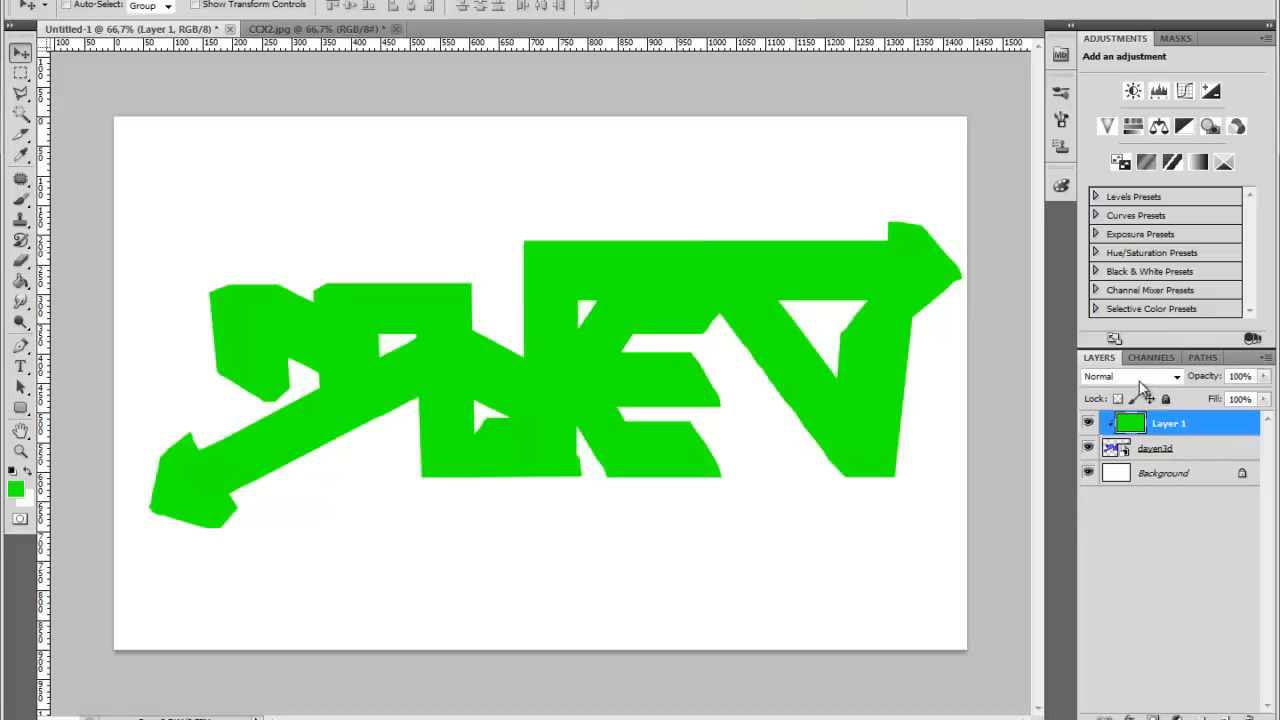
# Set the blend mode of the clipped green layer to Color.
pyautogui.click(1177, 379)
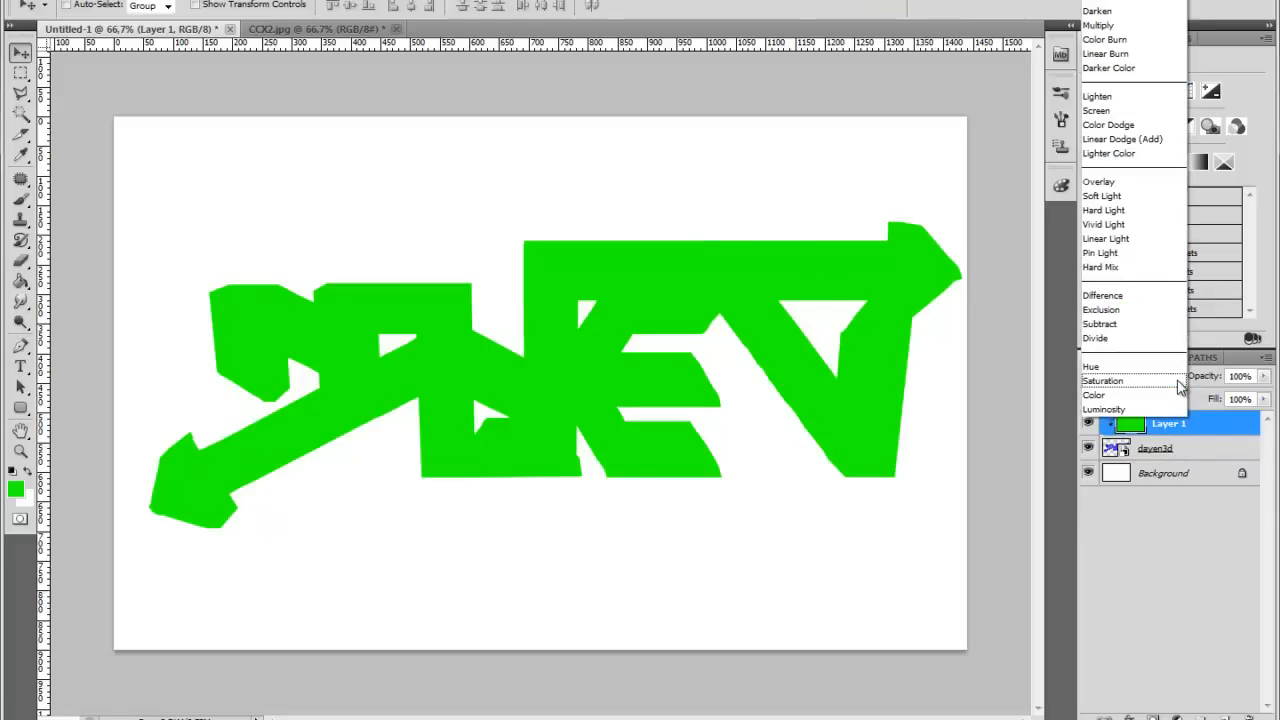
pyautogui.click(1118, 395)
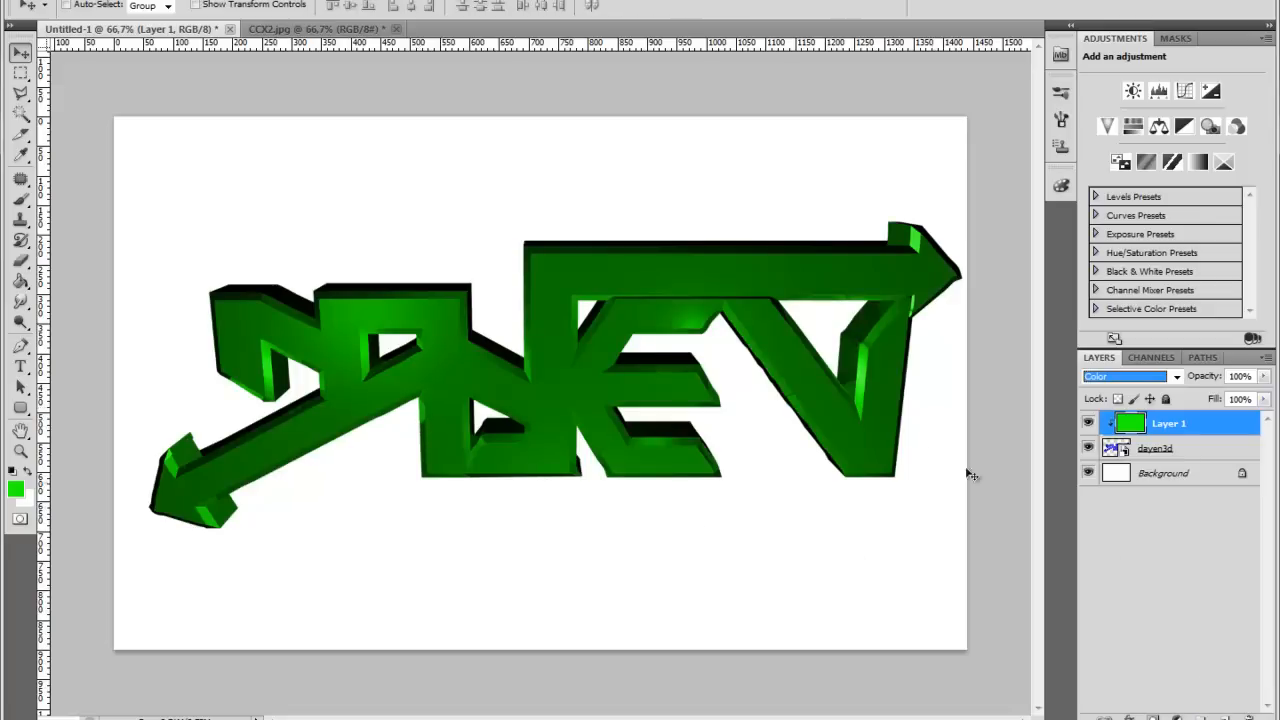
pyautogui.doubleClick(1132, 423)
pyautogui.press('Escape')
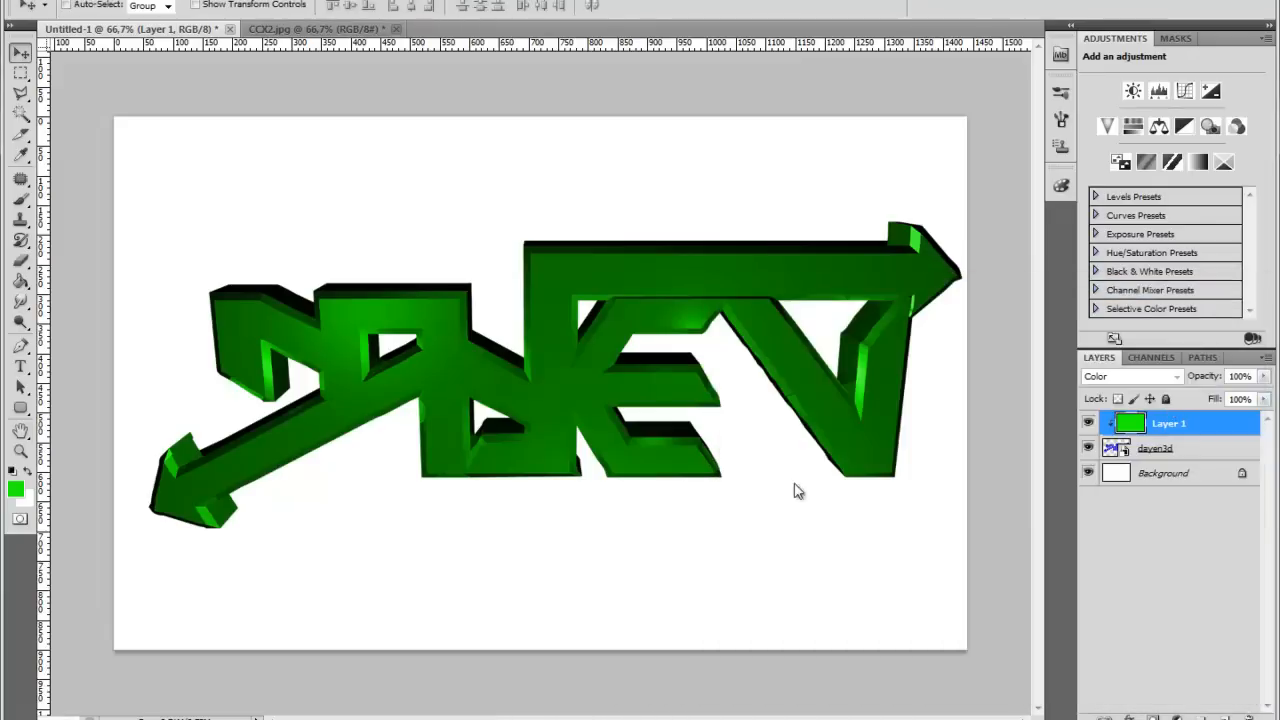
# Change the foreground colour to magenta (ff00f6) and refill the clipped colour layer with the Paint Bucket.
pyautogui.click(15, 489)
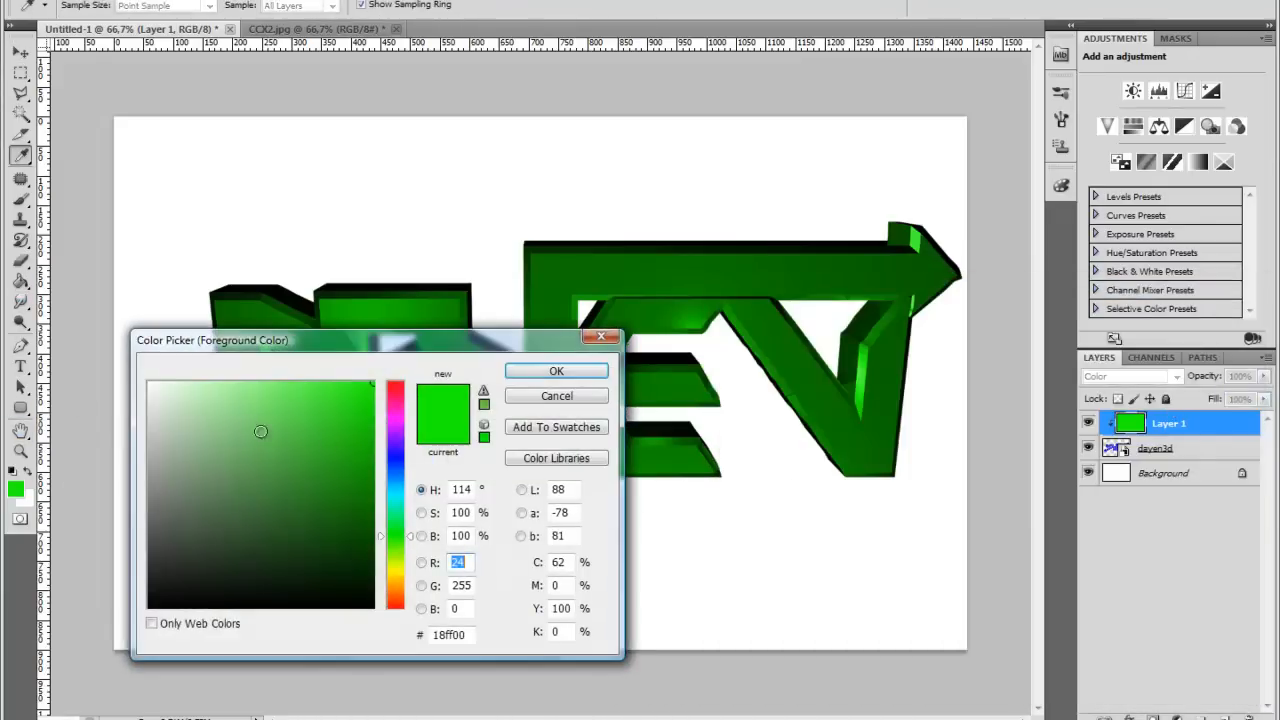
pyautogui.moveTo(401, 468); pyautogui.dragTo(404, 417)
pyautogui.click(556, 371)
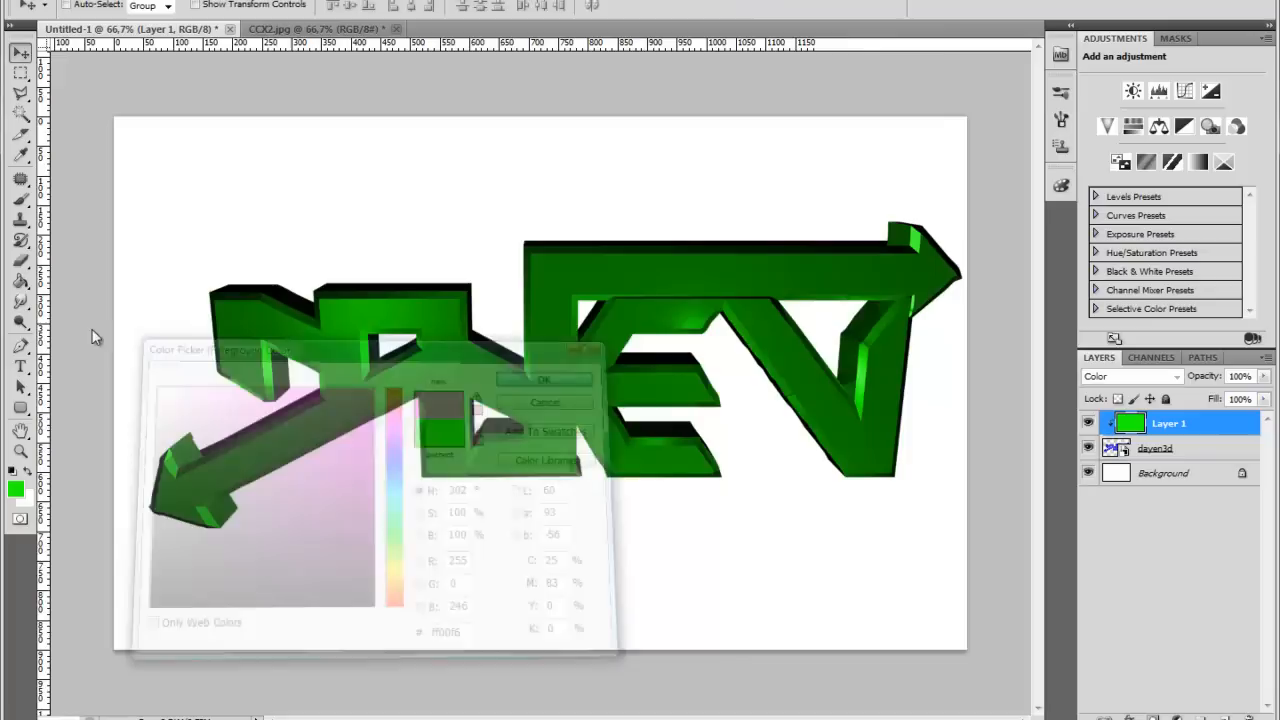
pyautogui.click(19, 284)
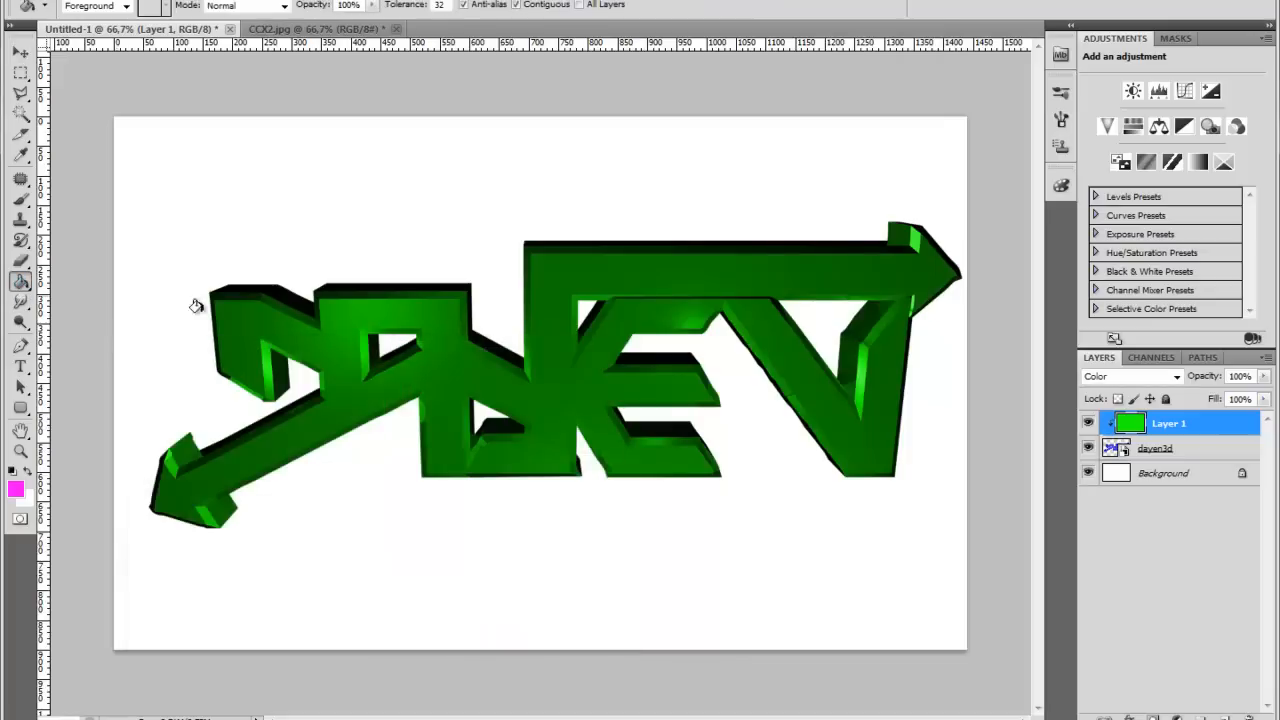
pyautogui.click(239, 200)
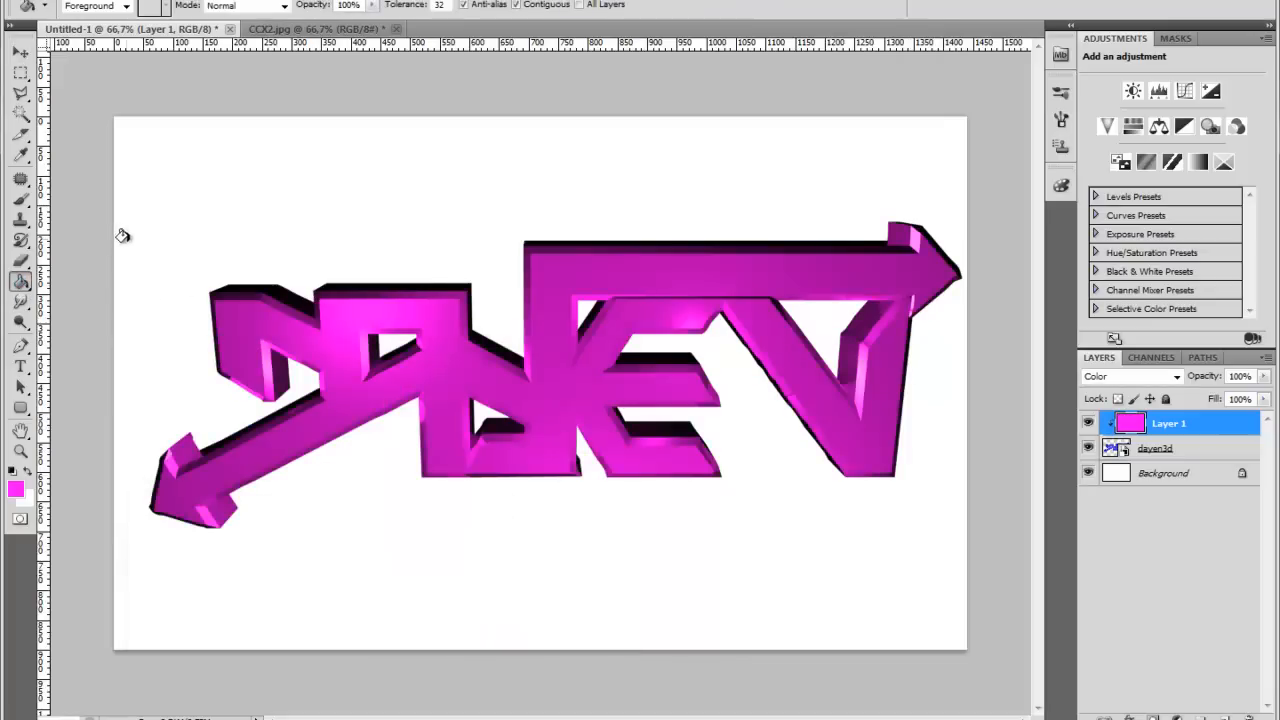
# Change the foreground colour to yellow and refill the clipped colour layer with it.
pyautogui.click(16, 491)
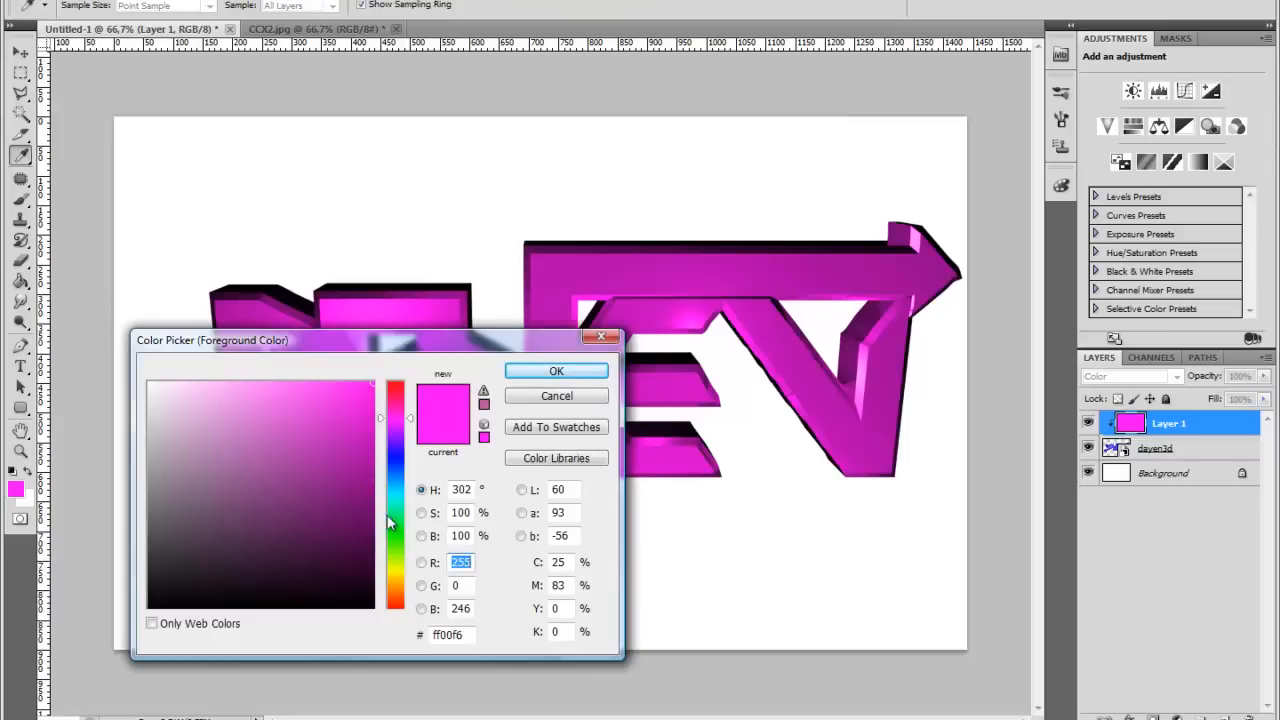
pyautogui.moveTo(390, 504); pyautogui.dragTo(397, 569)
pyautogui.click(556, 372)
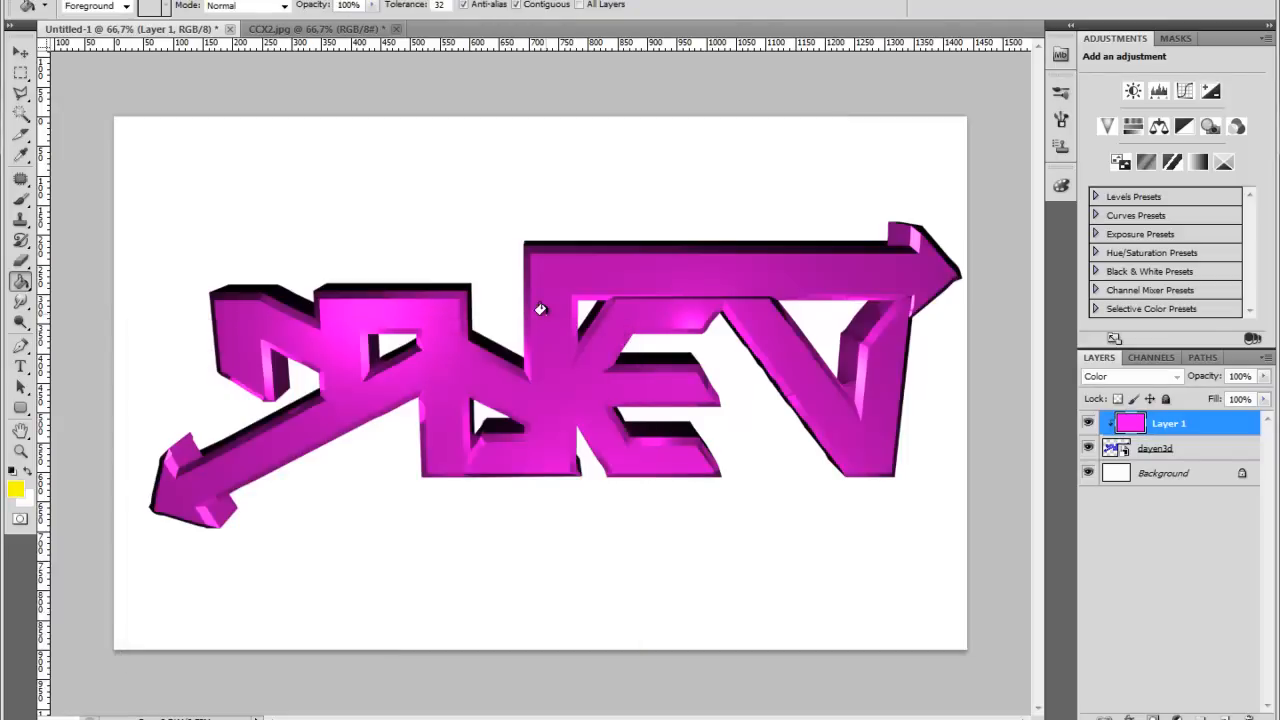
pyautogui.hotkey('alt', 'BackSpace')
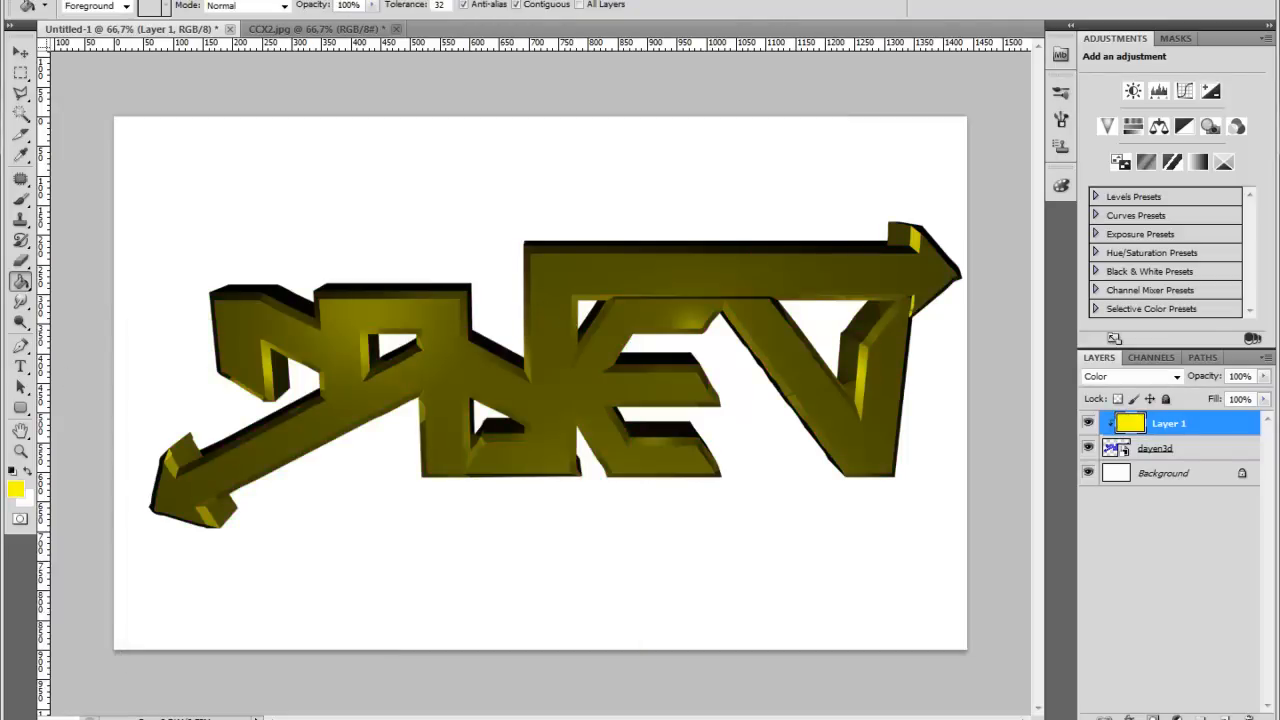
pyautogui.click(20, 52)
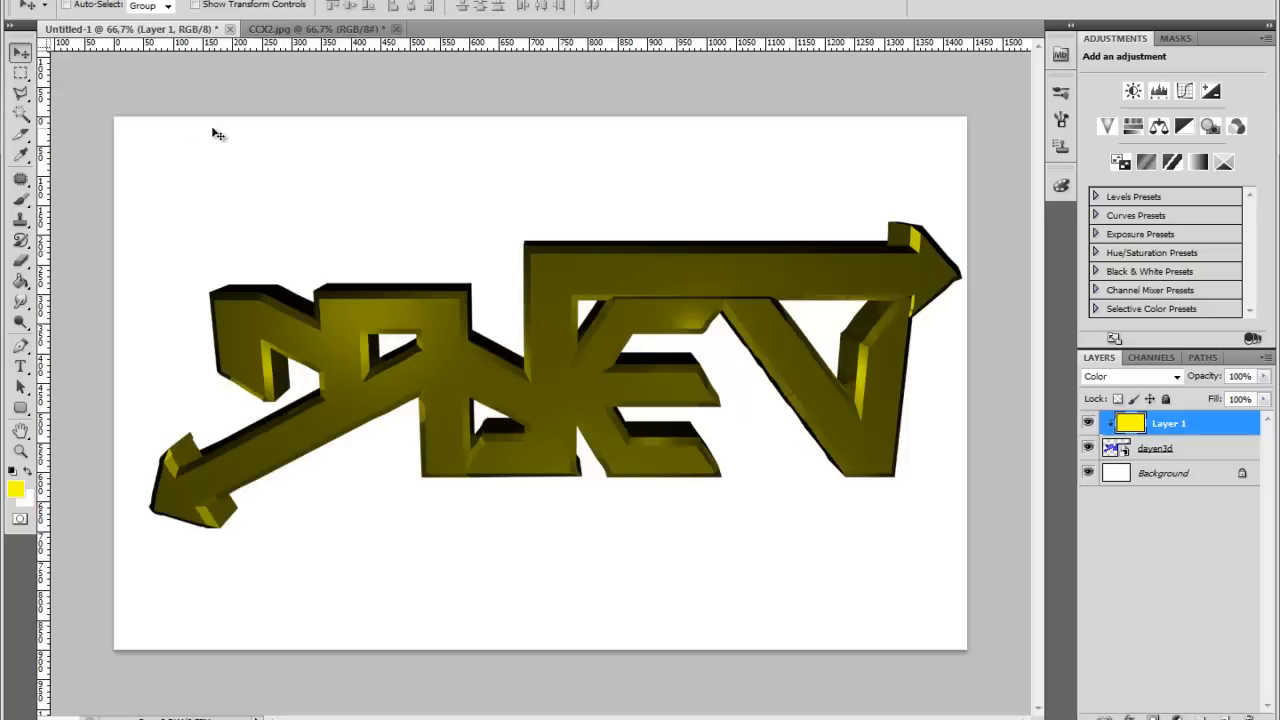
# Add a Hue/Saturation adjustment layer above the background in the orange car photo CCX2.jpg.
pyautogui.click(280, 30)
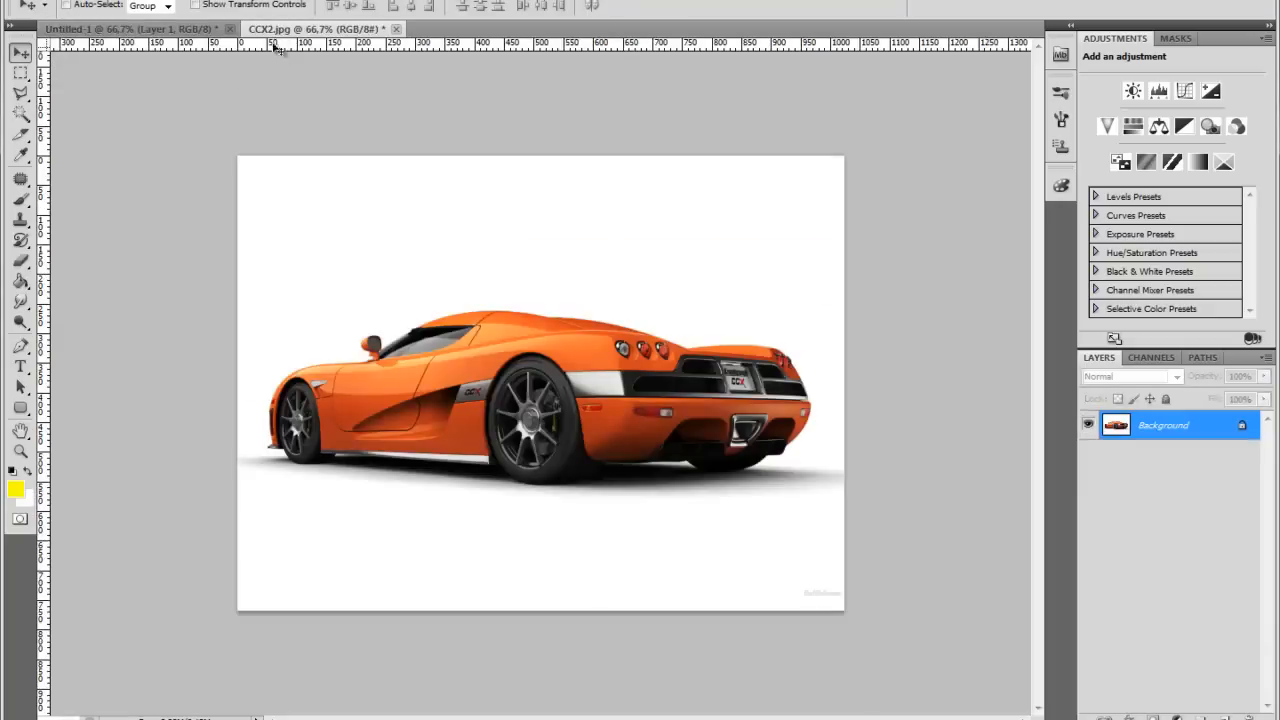
pyautogui.click(20, 451)
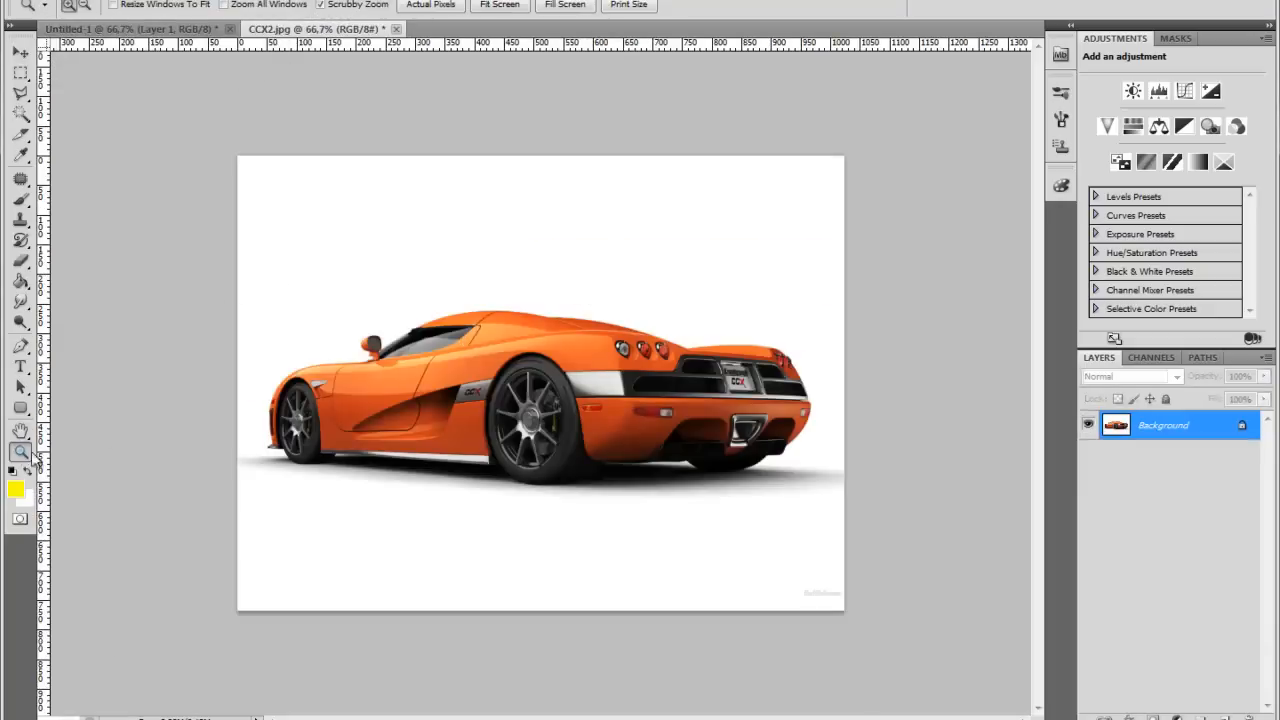
pyautogui.rightClick(466, 393)
pyautogui.click(518, 403)
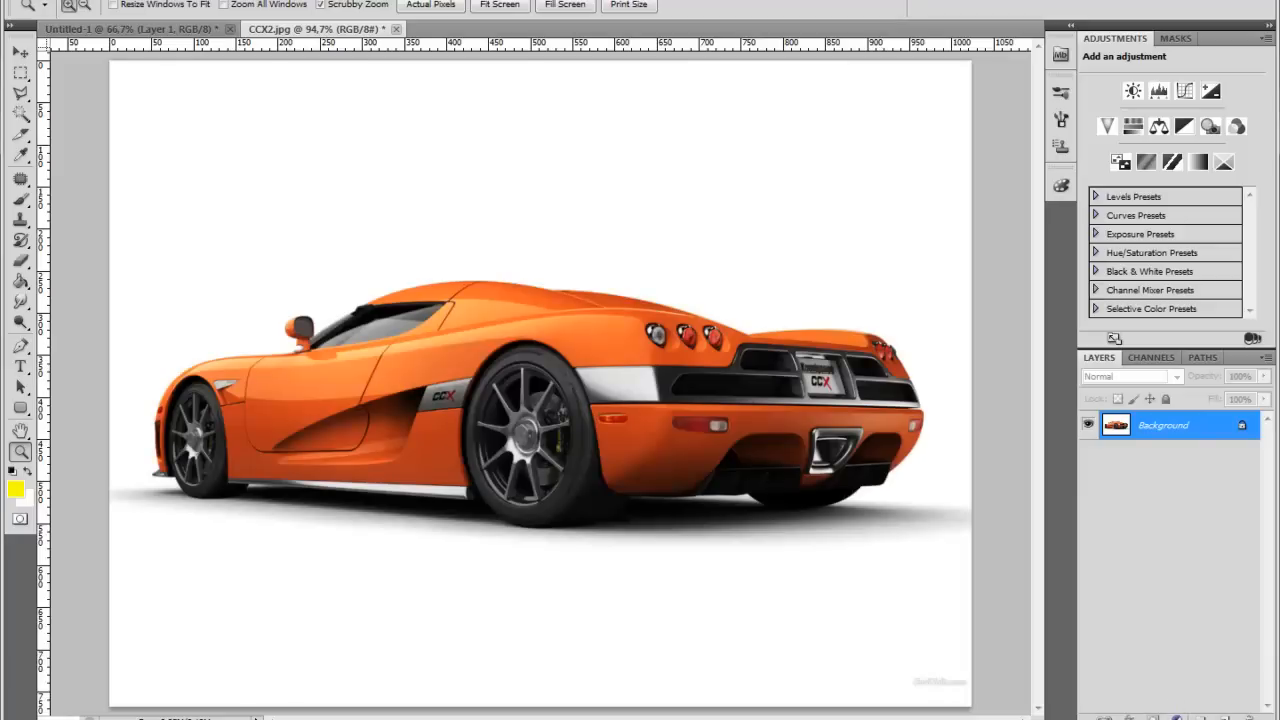
pyautogui.click(1177, 717)
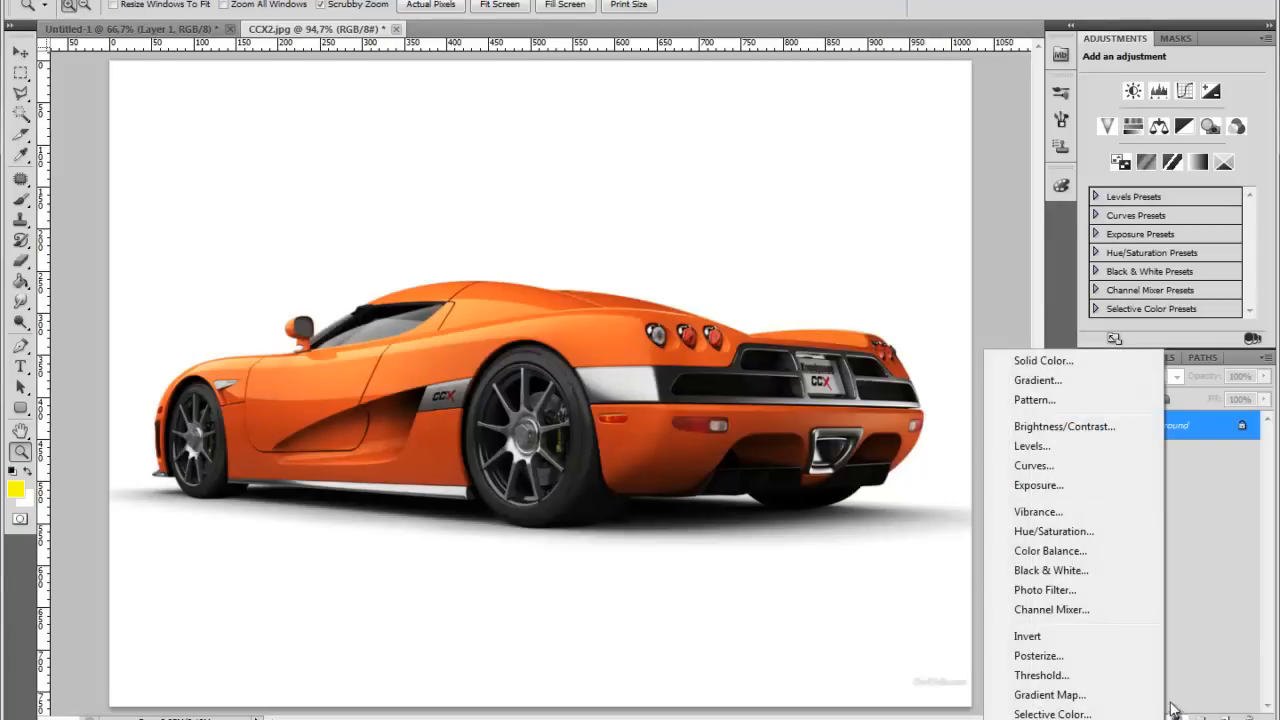
pyautogui.click(1047, 535)
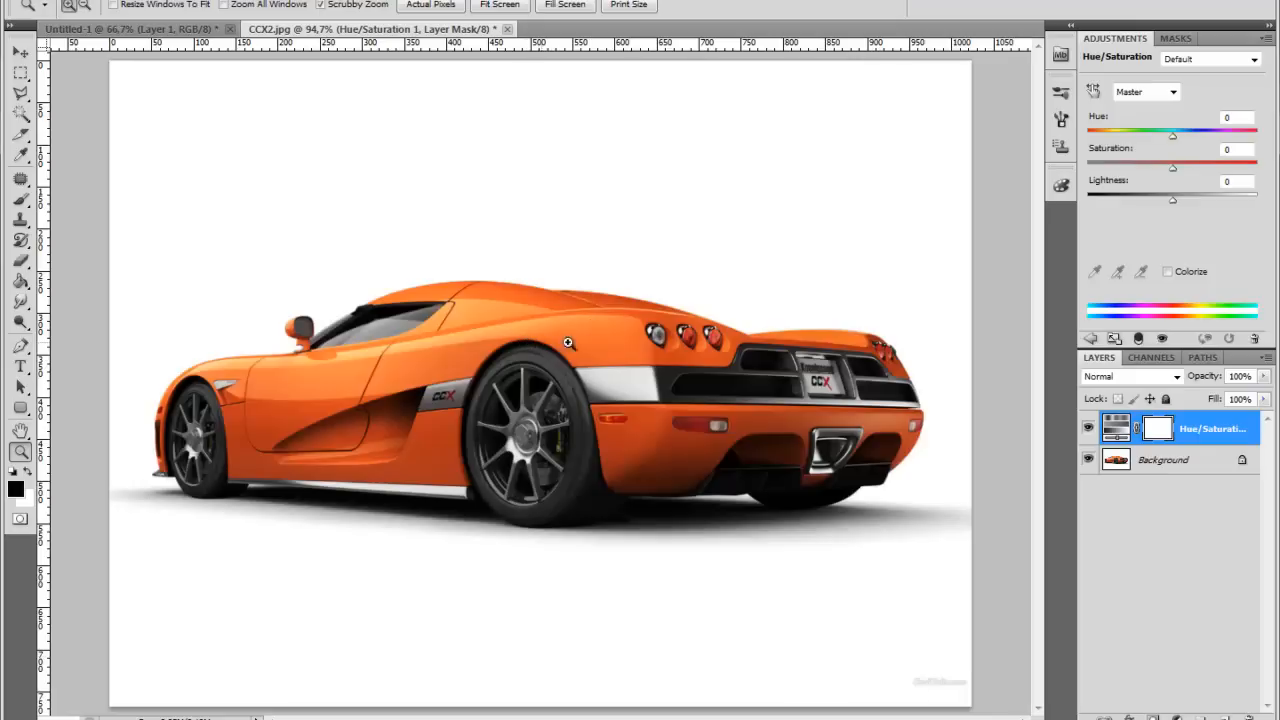
# Limit the Hue/Saturation adjustment to the Blues colour range.
pyautogui.click(1160, 92)
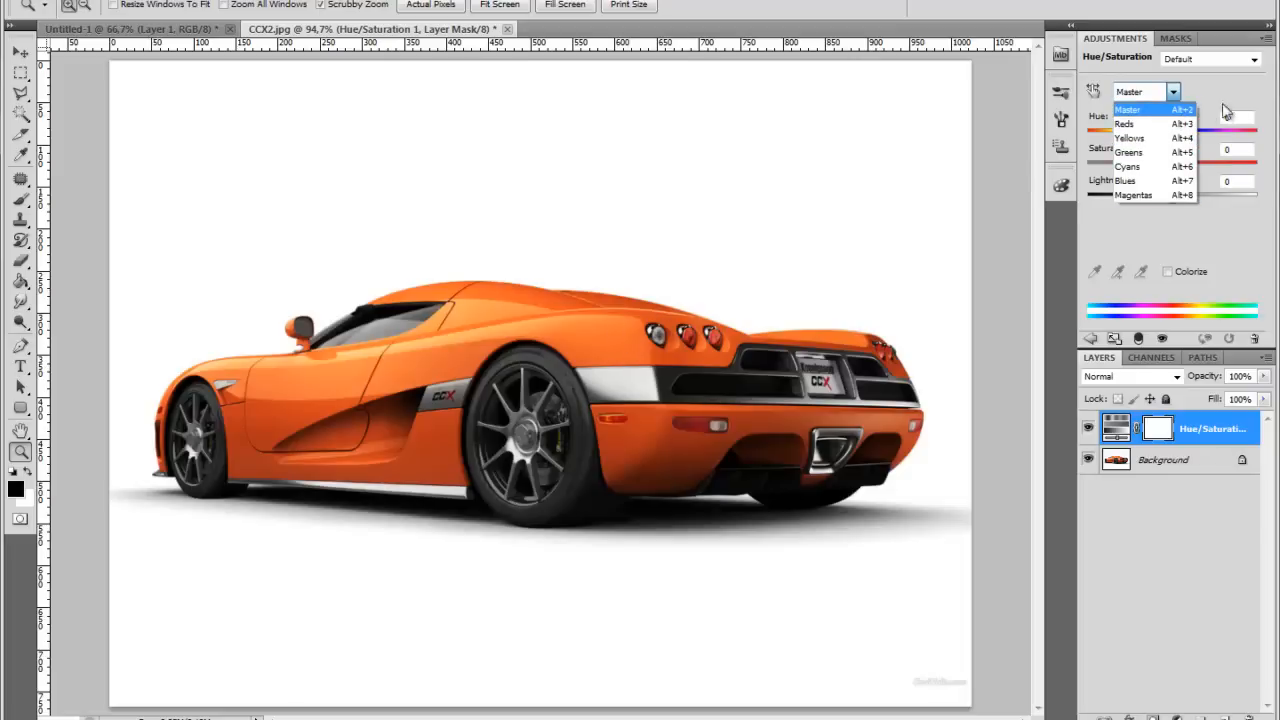
pyautogui.click(1130, 109)
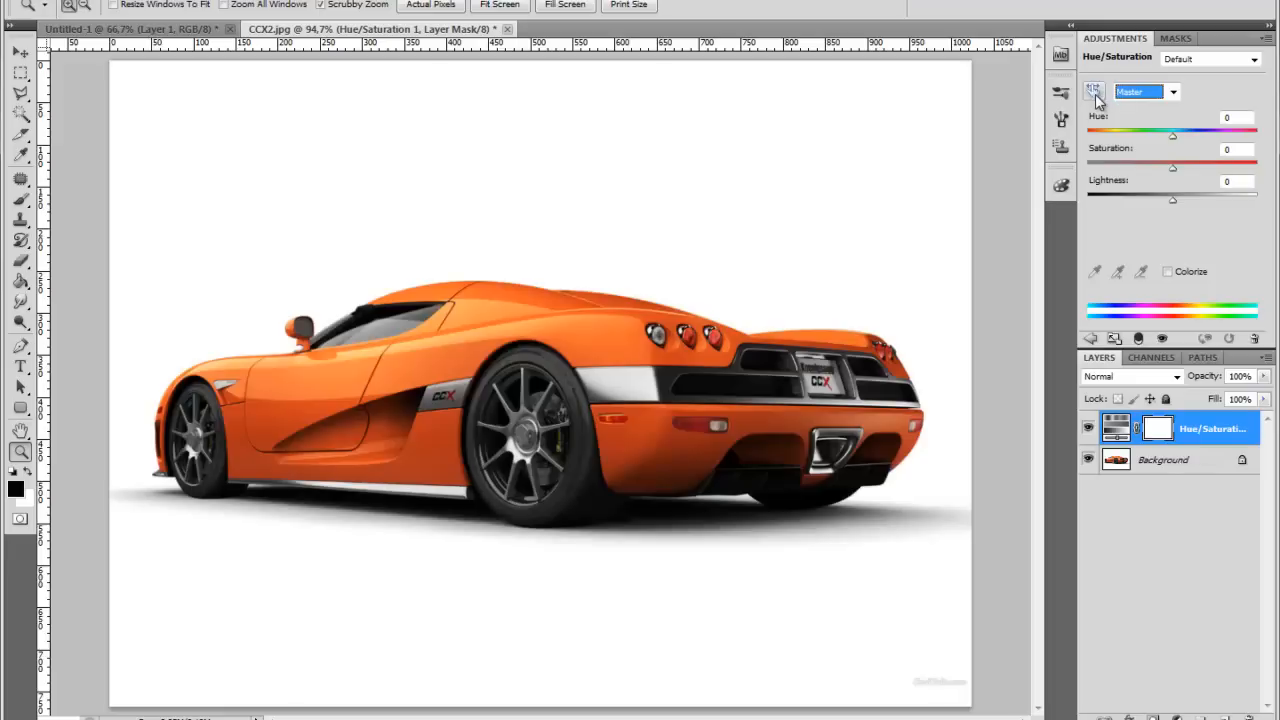
pyautogui.click(1172, 92)
pyautogui.click(1153, 190)
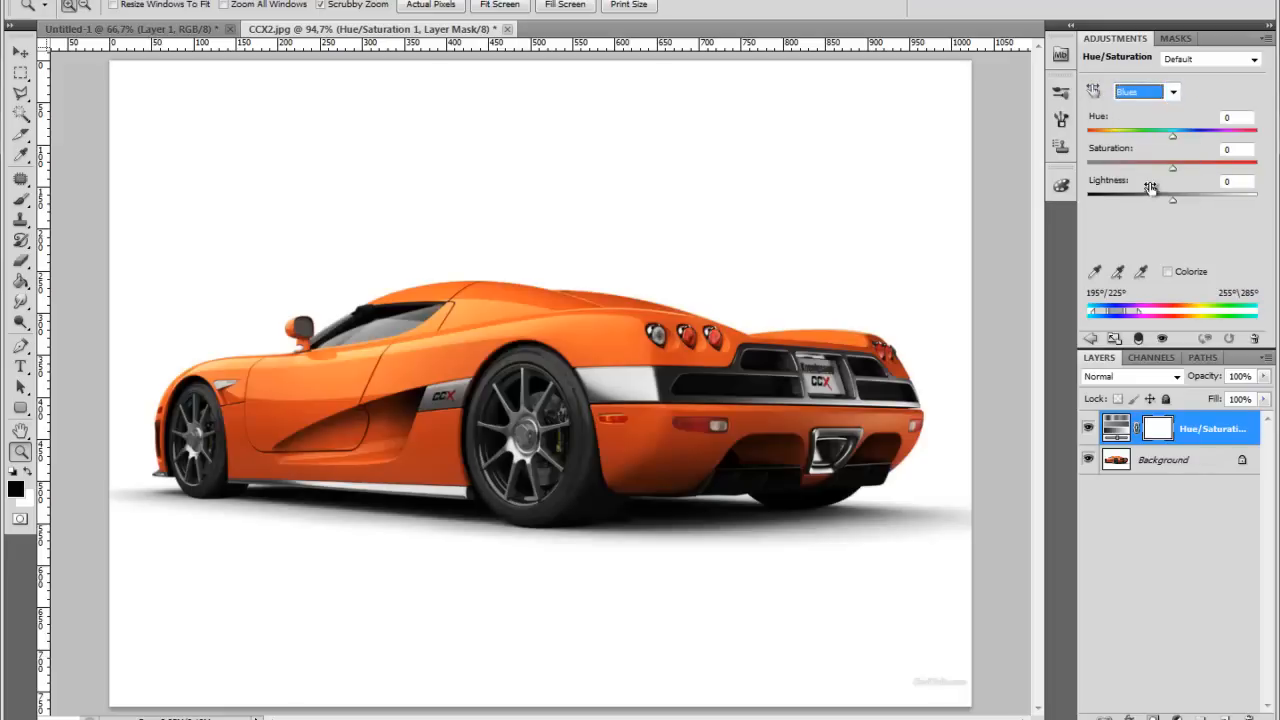
# Sample the car's orange bodywork with the on-image adjustment tool to target Reds, and set their hue to -23.
pyautogui.click(1095, 91)
pyautogui.click(1094, 92)
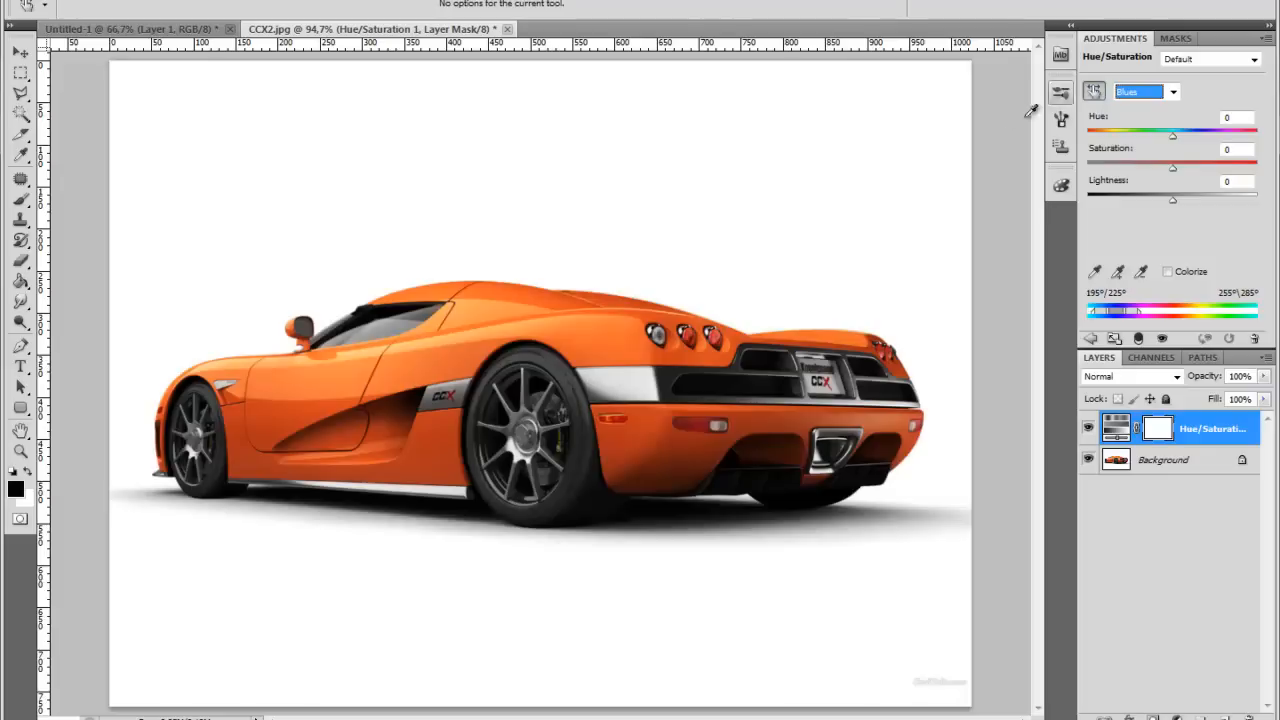
pyautogui.click(640, 308)
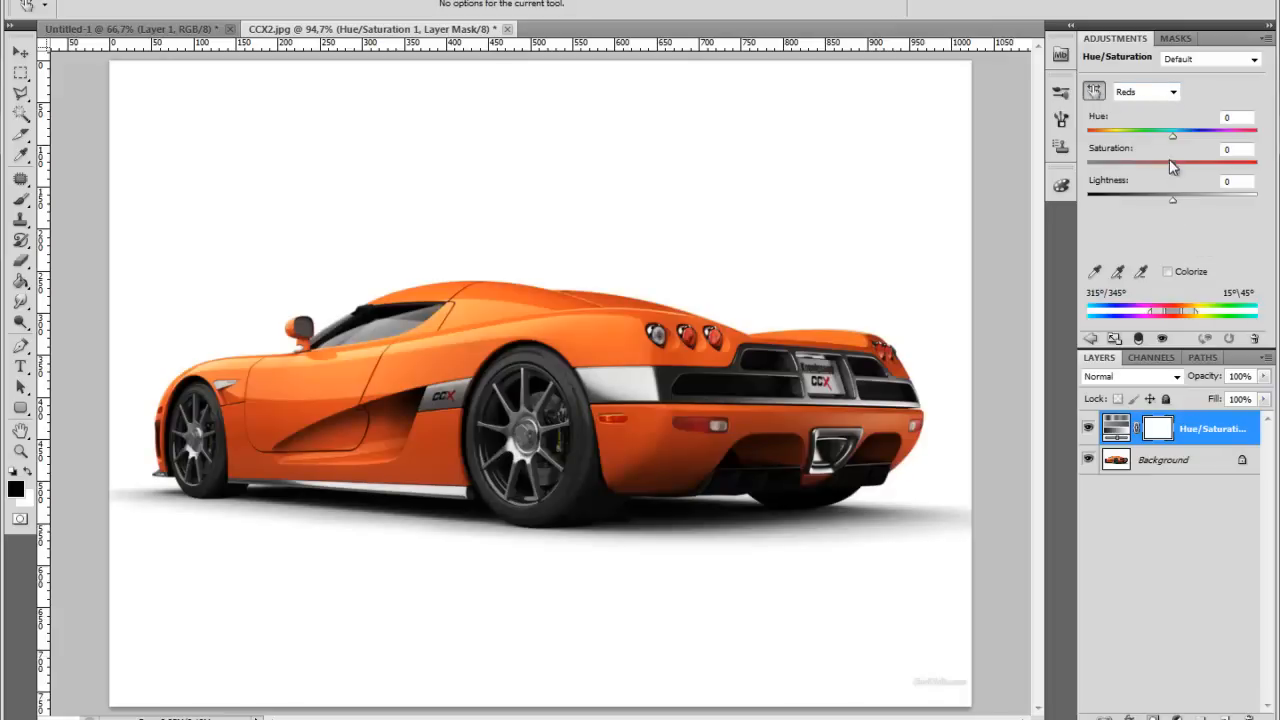
pyautogui.moveTo(1177, 139)
pyautogui.mouseDown()
pyautogui.moveTo(1110, 150)
pyautogui.moveTo(1248, 151)
pyautogui.moveTo(1155, 189)
pyautogui.moveTo(1196, 197)
pyautogui.moveTo(1153, 216)
pyautogui.moveTo(1155, 130)
pyautogui.moveTo(1157, 143)
pyautogui.mouseUp()
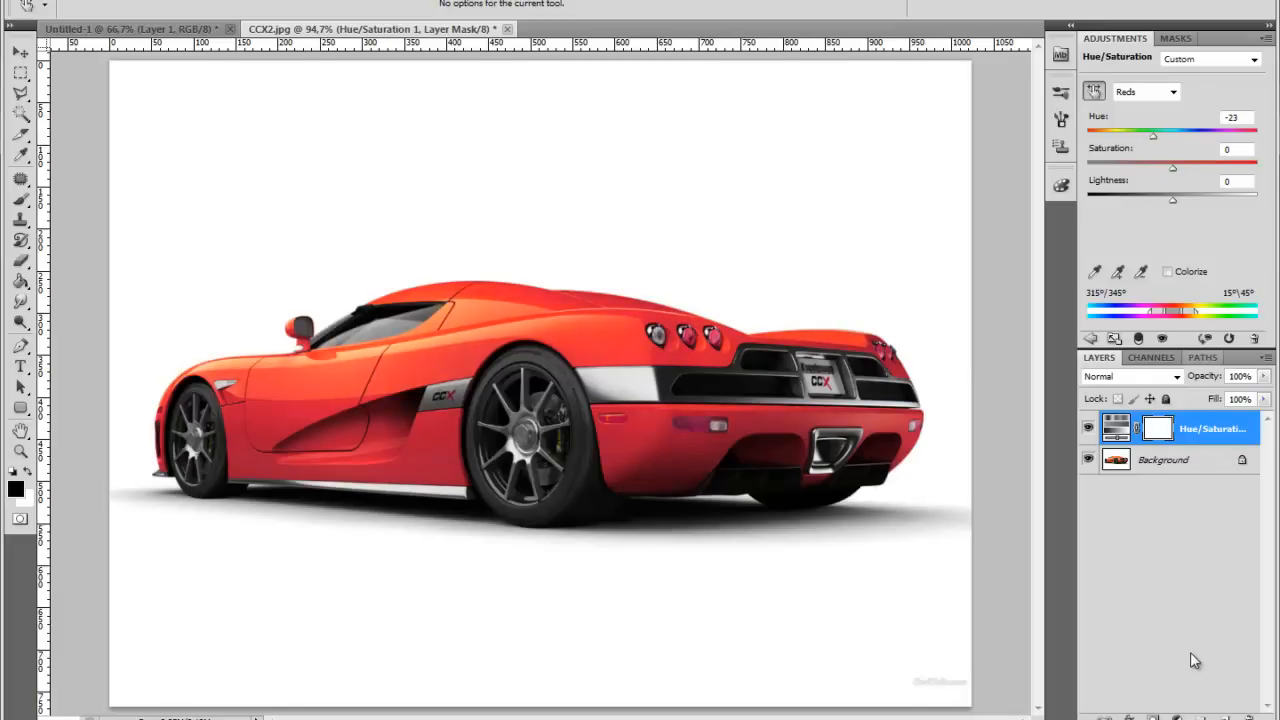
# Add a second Hue/Saturation adjustment layer on top and set its master hue to +45.
pyautogui.click(1177, 716)
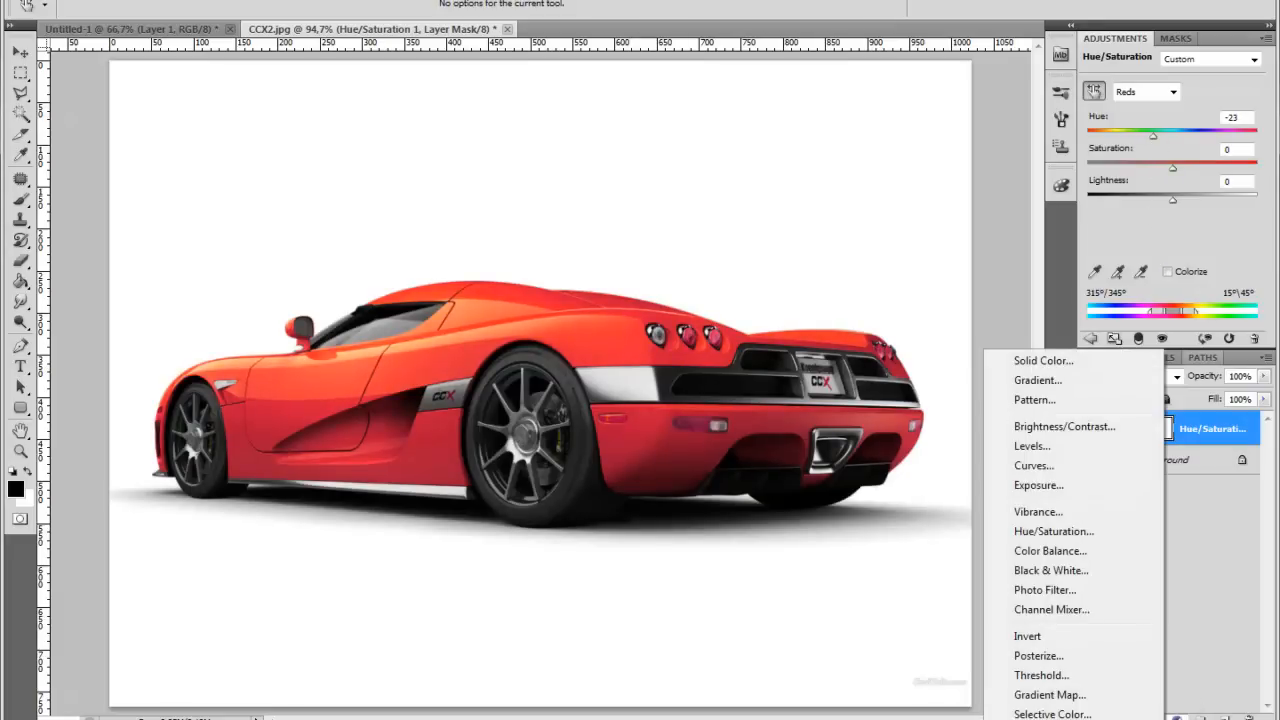
pyautogui.click(1068, 537)
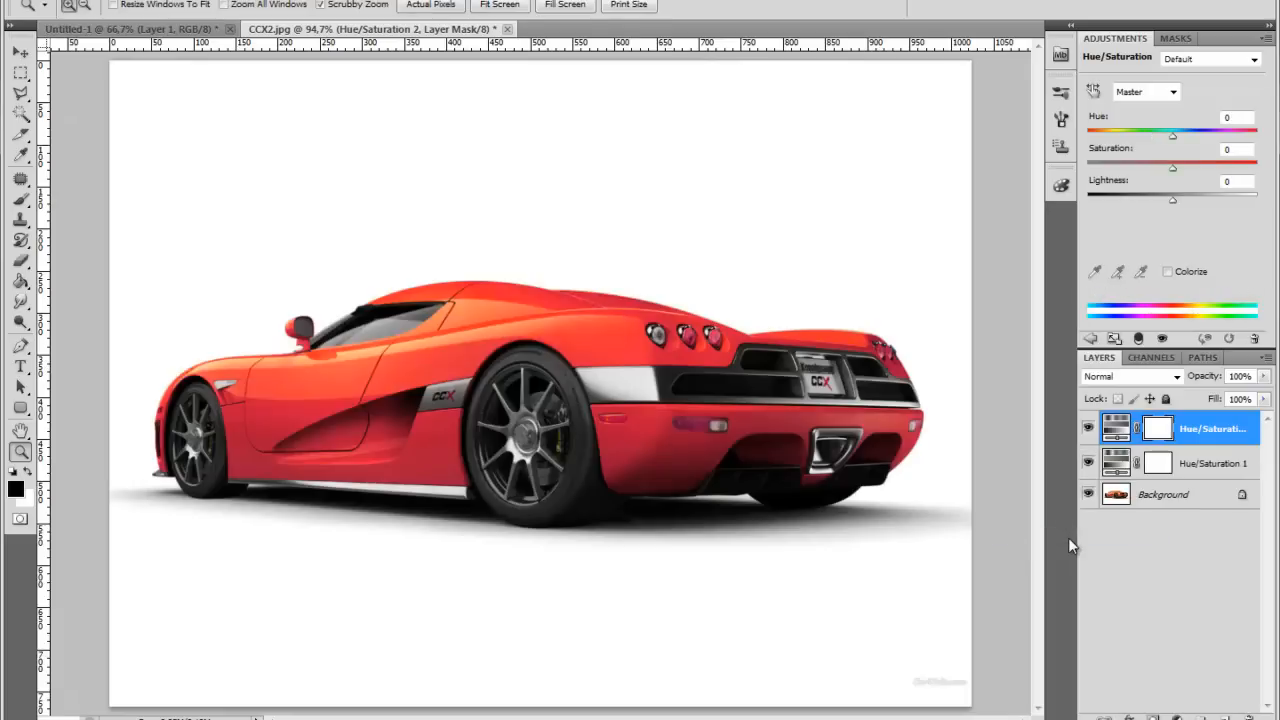
pyautogui.moveTo(1175, 135); pyautogui.dragTo(1219, 137)
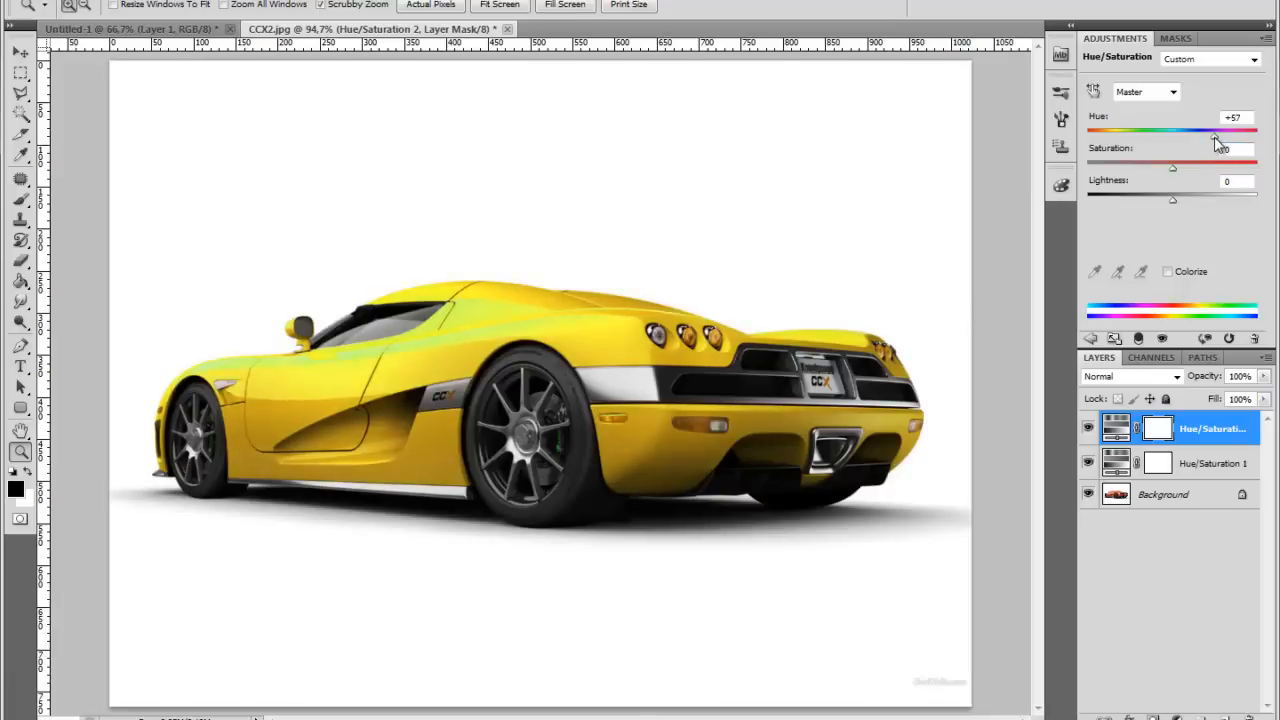
pyautogui.moveTo(1218, 140); pyautogui.dragTo(1210, 139)
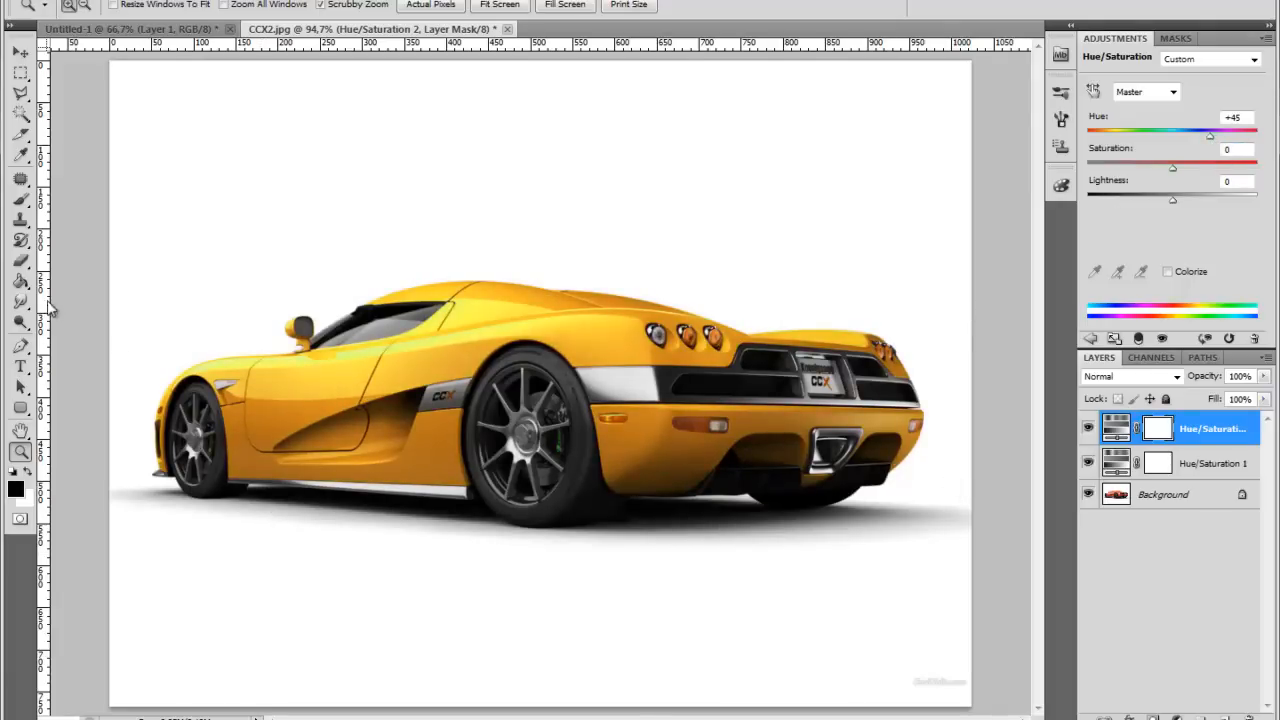
# Draw a black-to-transparent gradient with the Gradient Tool on the upper adjustment layer's mask, from the car's front to past the rear wheel.
pyautogui.click(19, 282)
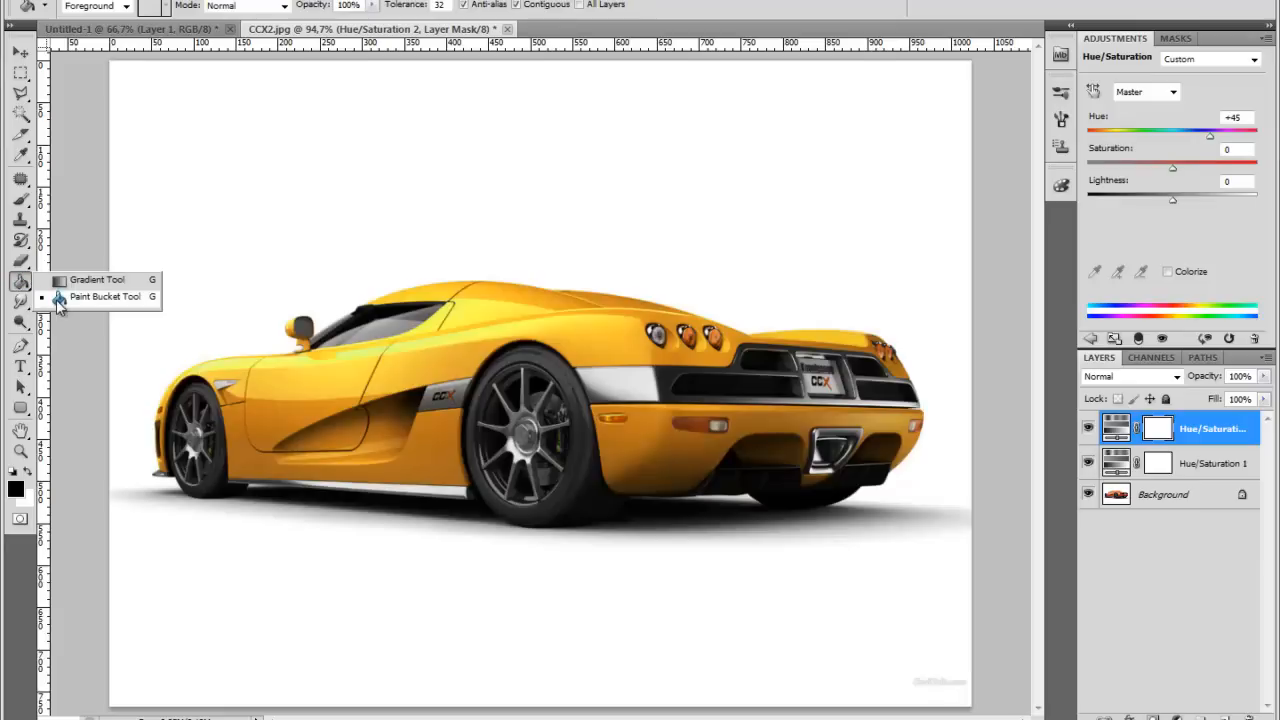
pyautogui.click(62, 283)
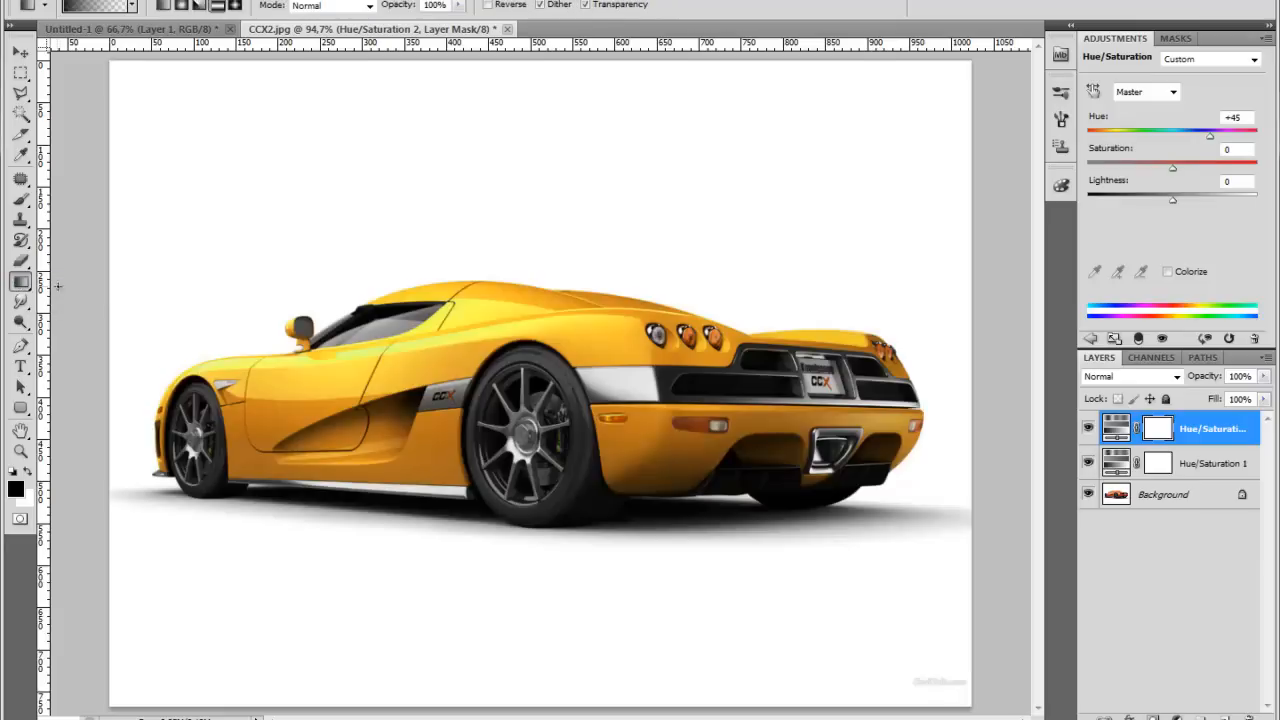
pyautogui.click(131, 5)
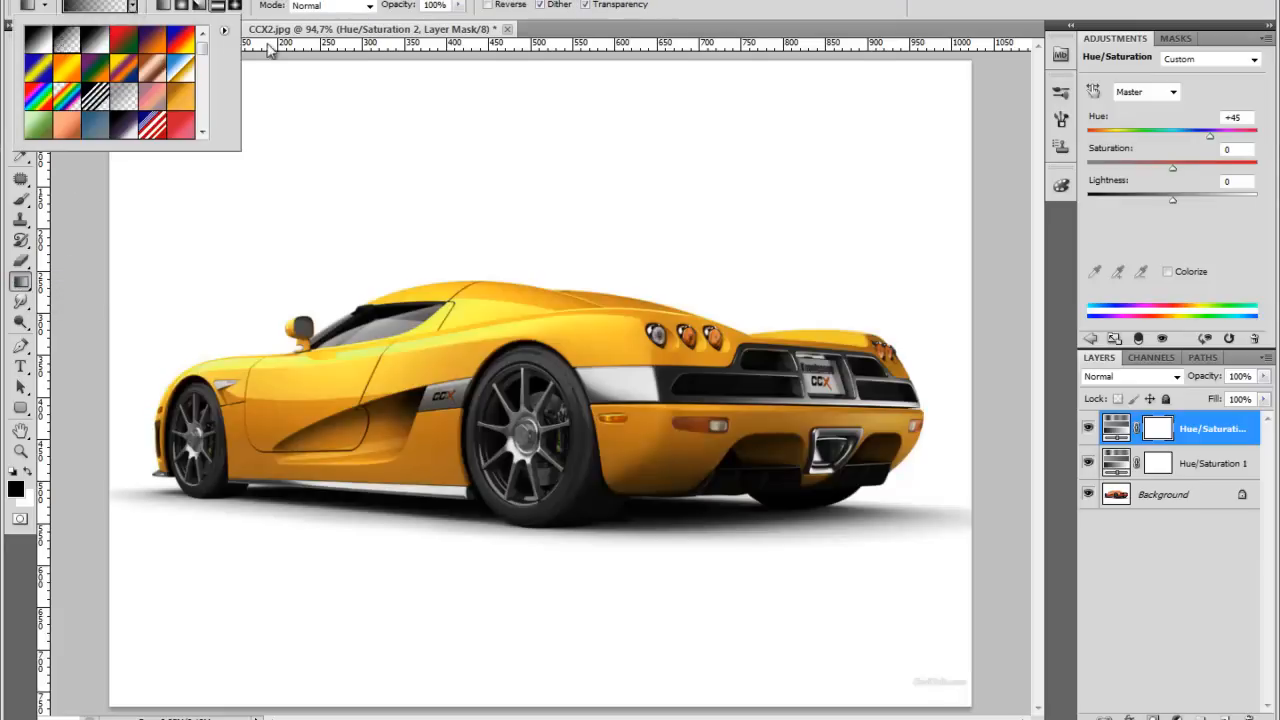
pyautogui.click(527, 32)
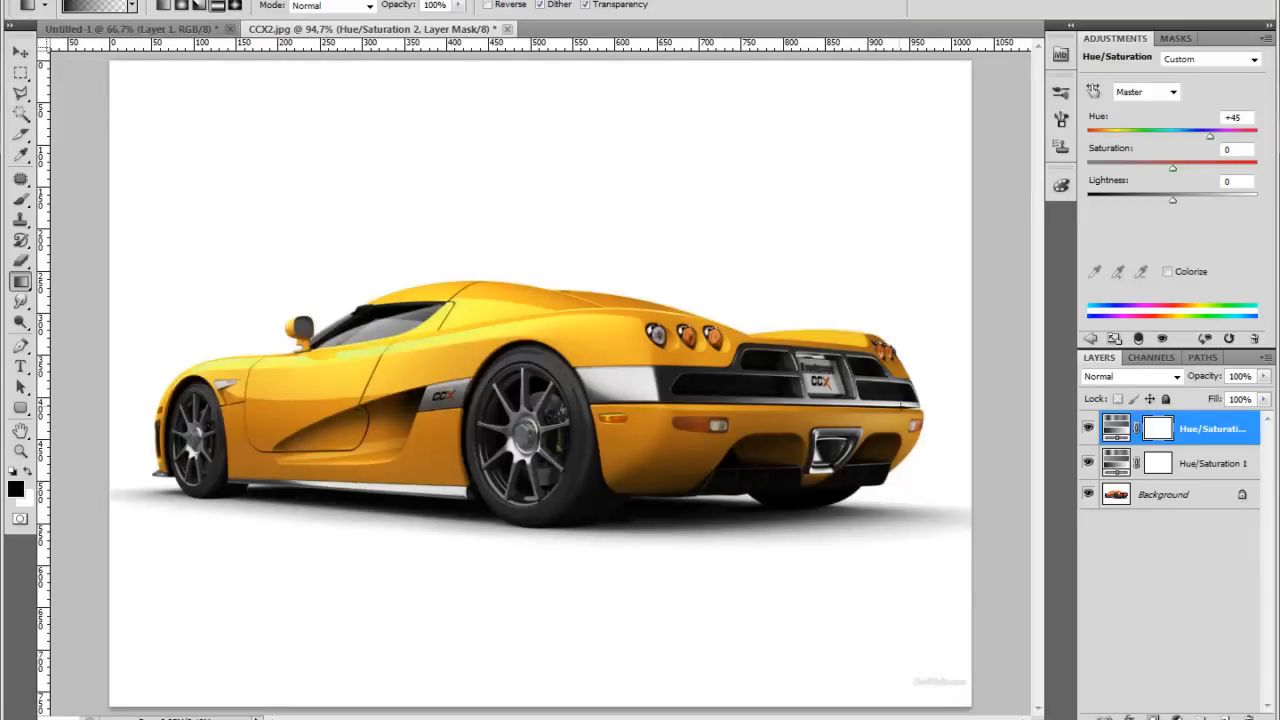
pyautogui.moveTo(96, 422); pyautogui.dragTo(546, 416)
pyautogui.moveTo(90, 417); pyautogui.dragTo(586, 407)
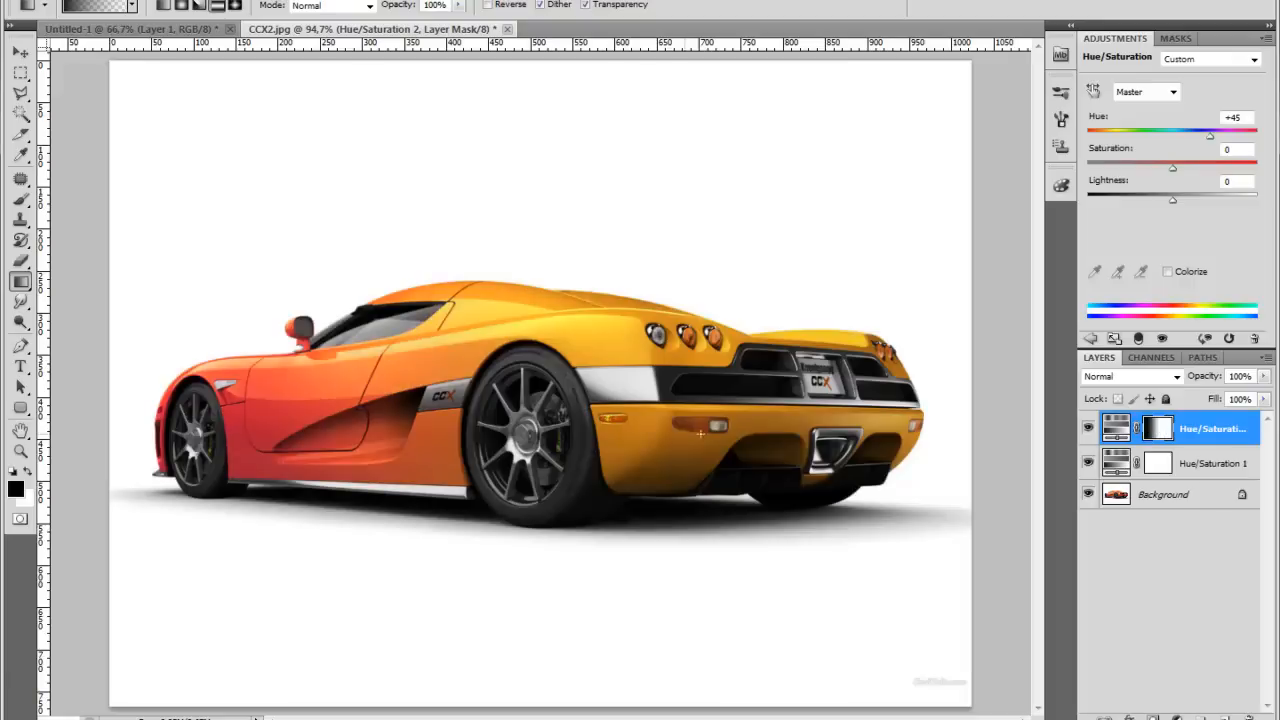
# Draw a gradient from the car's front on the lower Hue/Saturation layer's mask and compare both adjustment layers hidden and shown.
pyautogui.click(1130, 474)
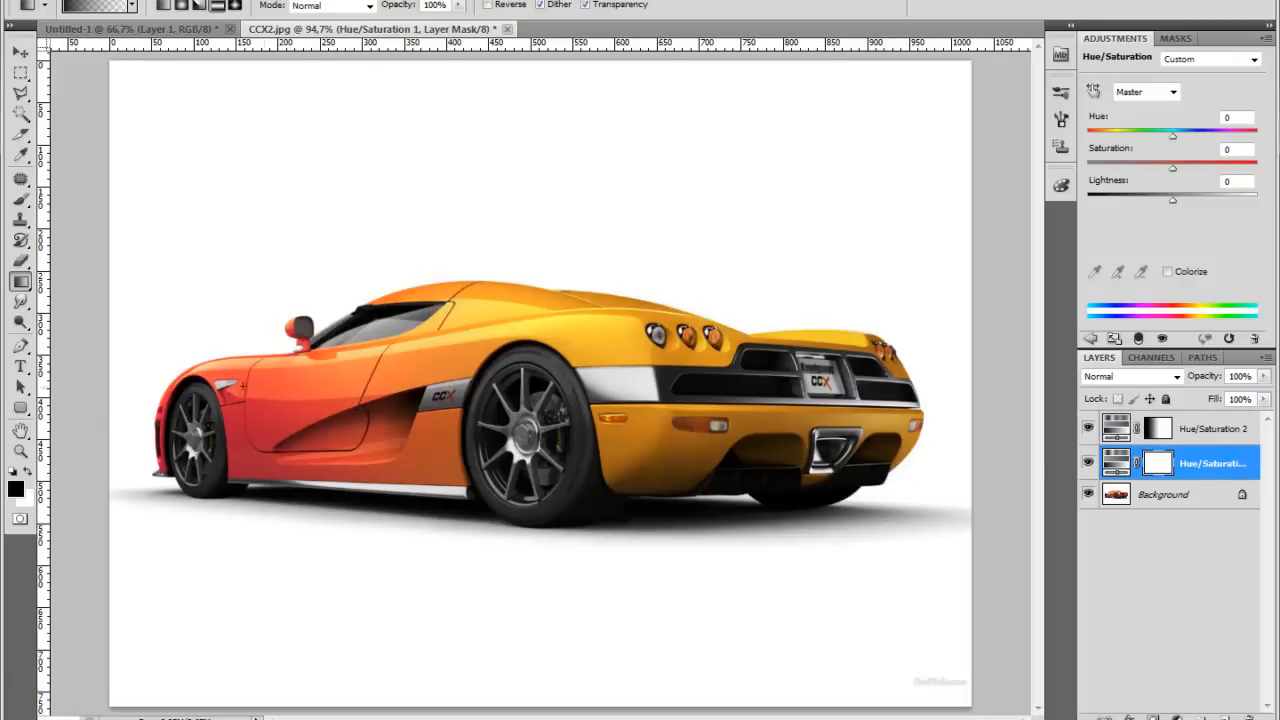
pyautogui.moveTo(86, 431); pyautogui.dragTo(466, 431)
pyautogui.moveTo(660, 431); pyautogui.dragTo(680, 431)
pyautogui.click(1090, 429)
pyautogui.click(1089, 429)
pyautogui.click(1088, 462)
pyautogui.click(1088, 462)
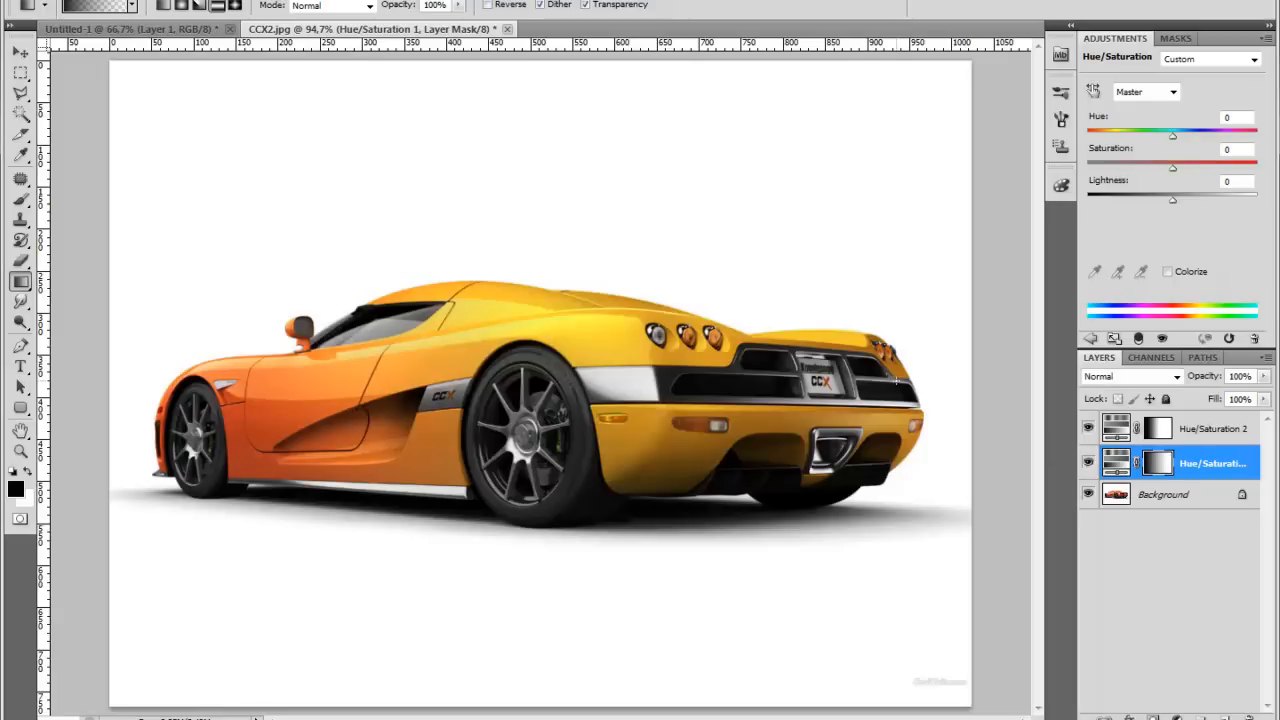
# Draw gradients from the car's rear towards its front on the masks of both Hue/Saturation layers.
pyautogui.moveTo(947, 396); pyautogui.dragTo(233, 395)
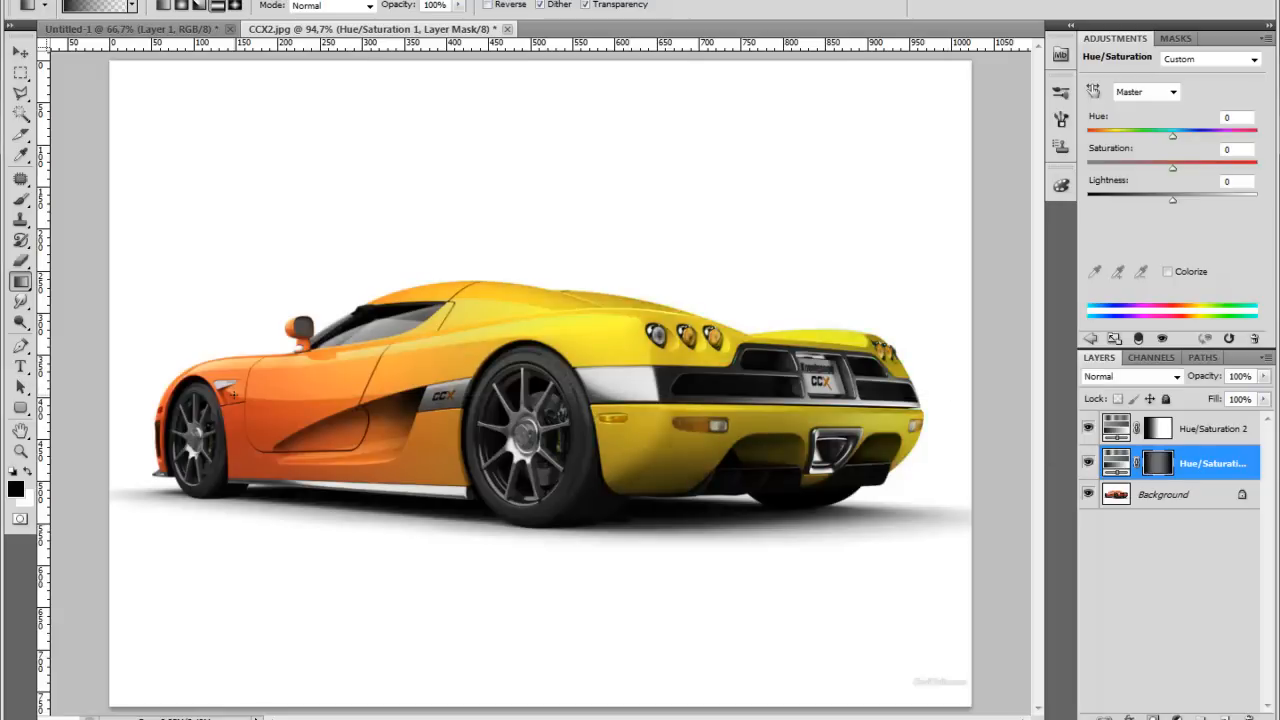
pyautogui.click(1165, 430)
pyautogui.moveTo(665, 368); pyautogui.dragTo(326, 366)
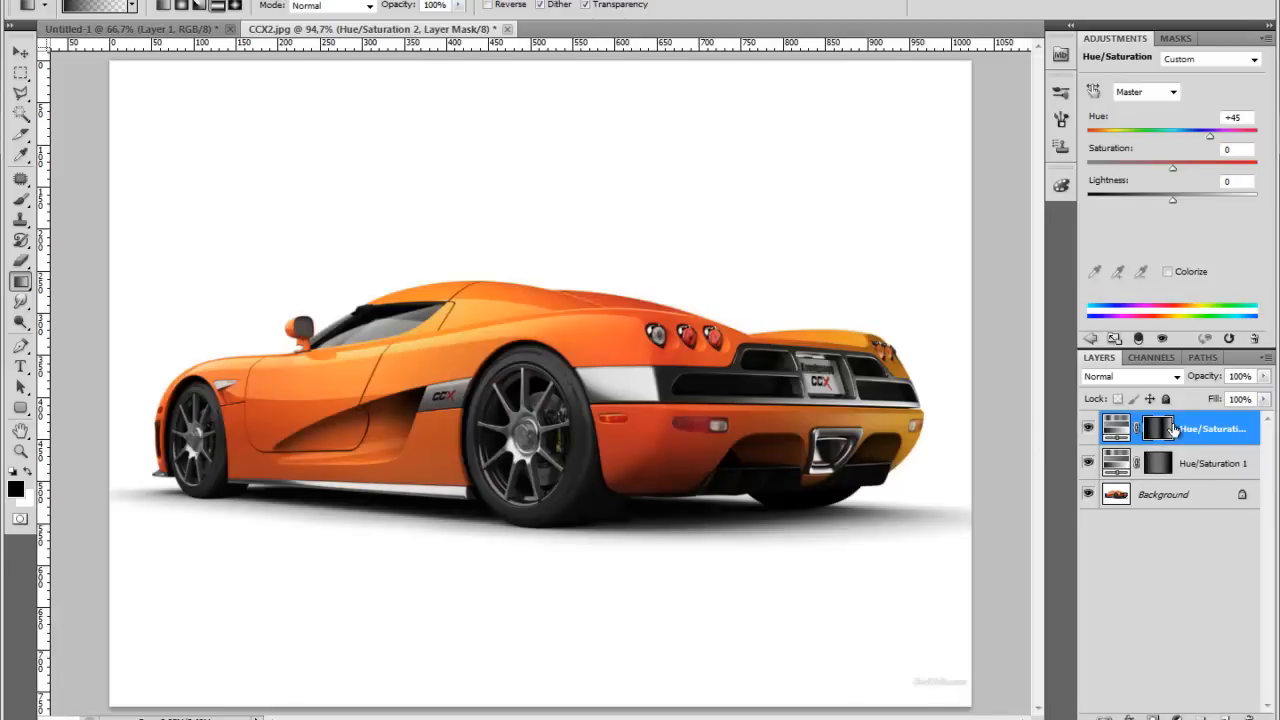
# Delete both masked Hue/Saturation layers and add two fresh Hue/Saturation adjustment layers above the background.
pyautogui.press('Delete')
pyautogui.press('Delete')
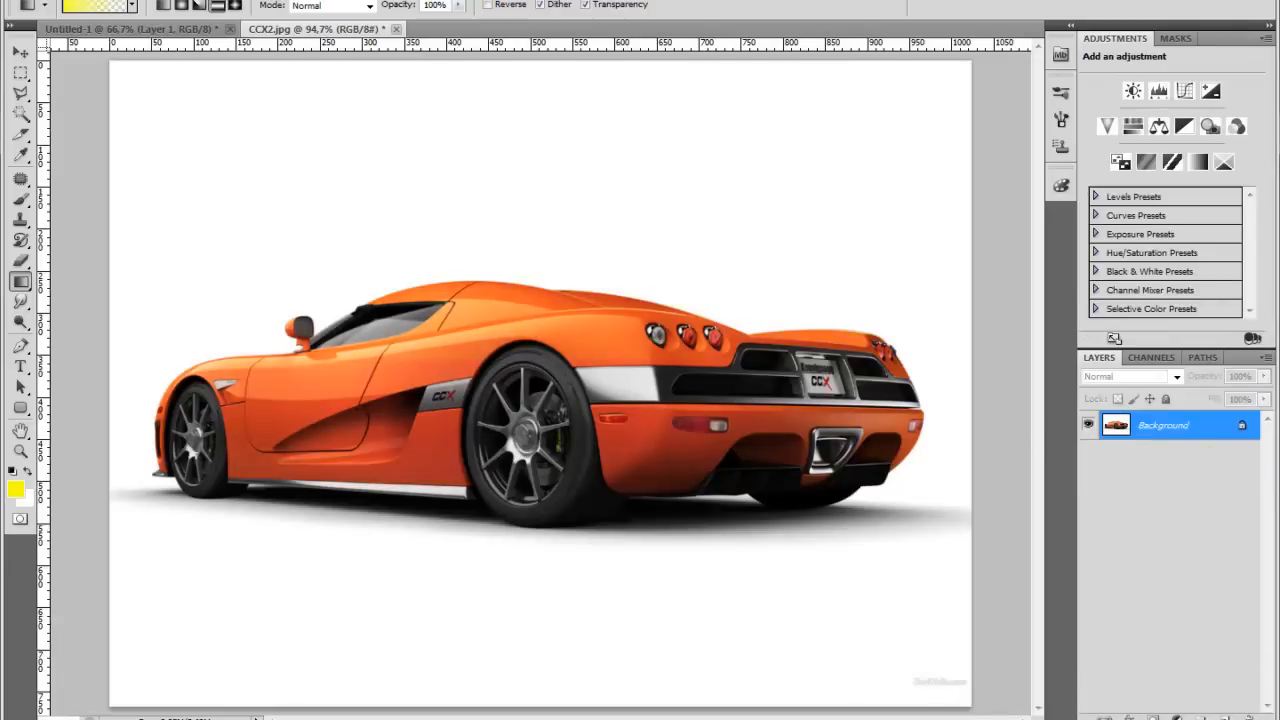
pyautogui.click(1177, 717)
pyautogui.click(1066, 531)
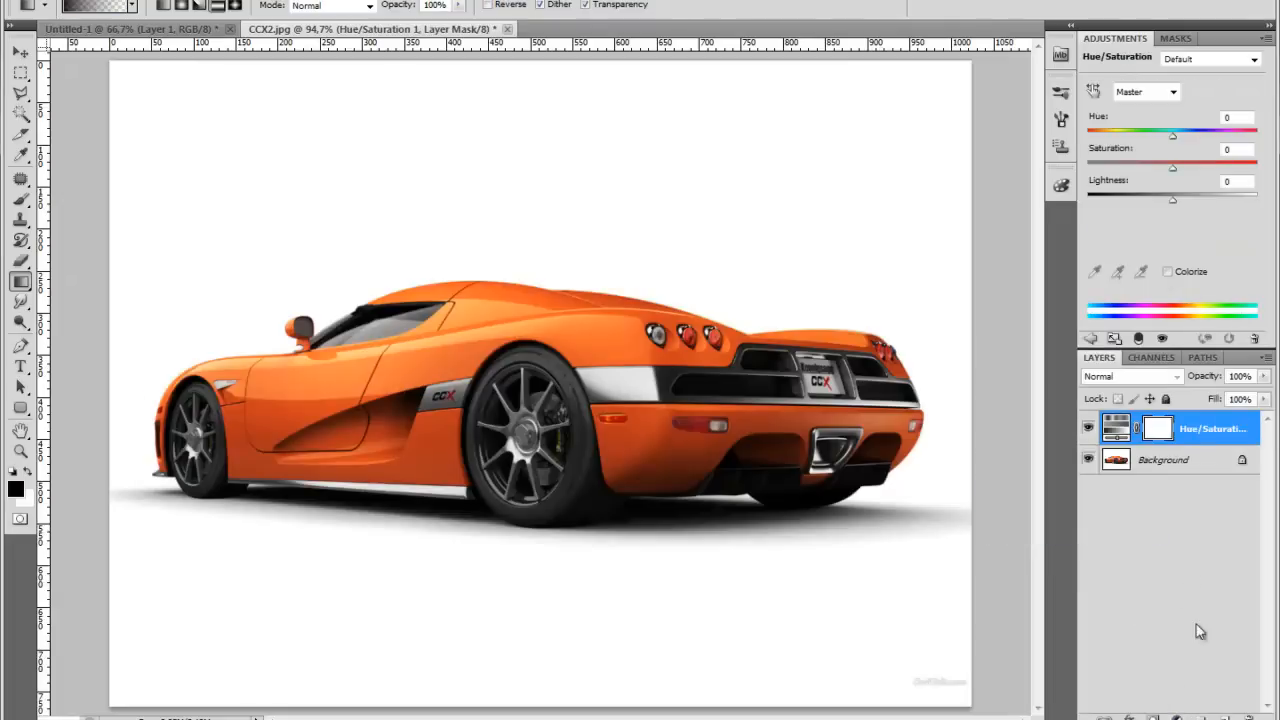
pyautogui.click(1178, 717)
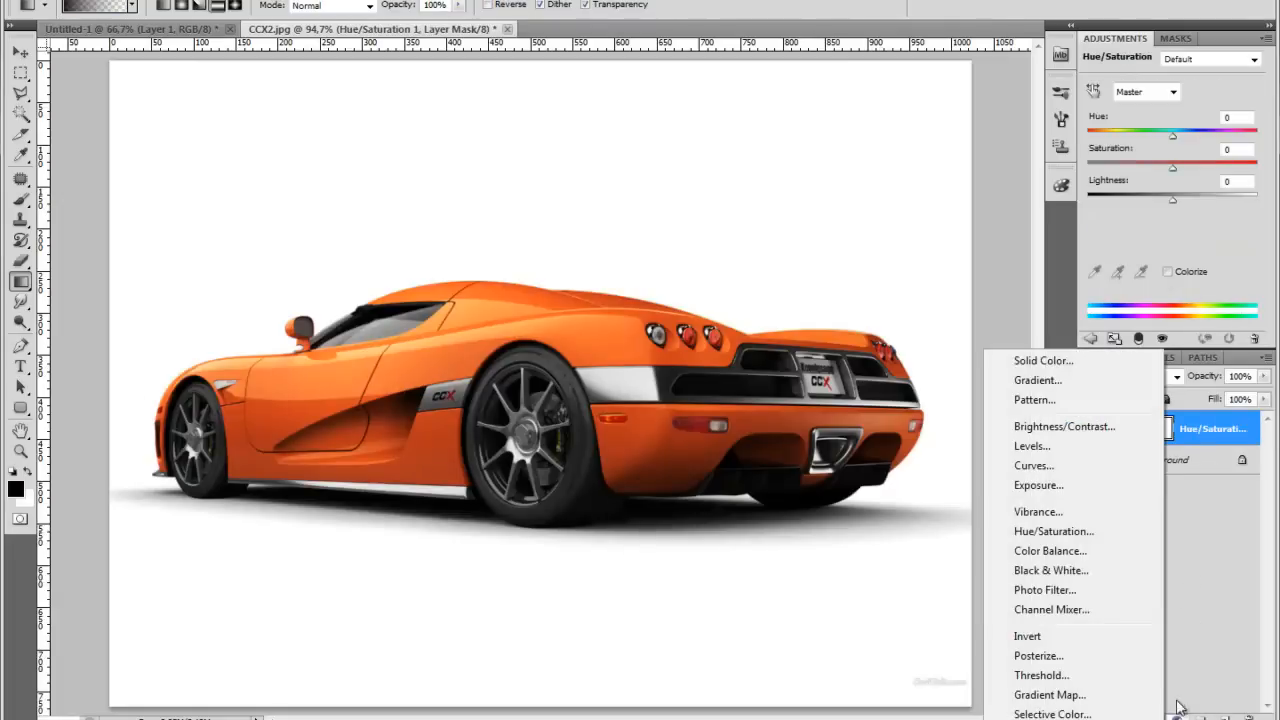
pyautogui.click(1082, 533)
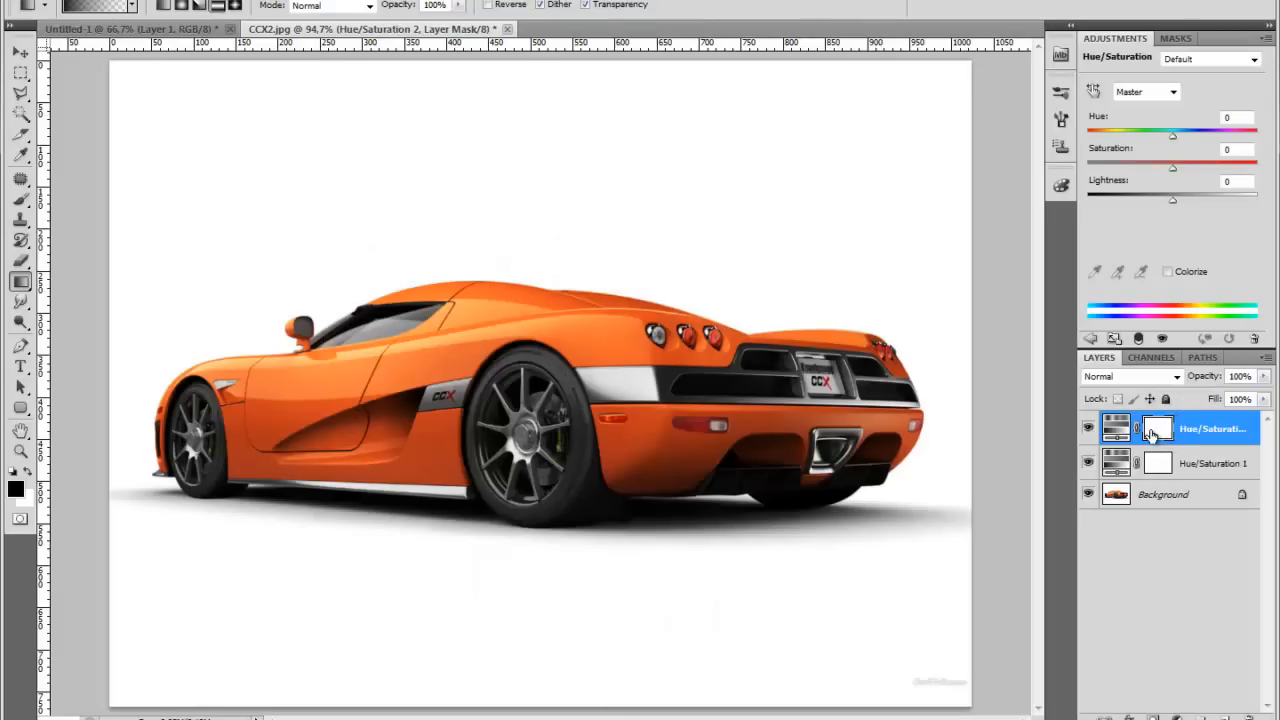
# Set the hue of the upper Hue/Saturation layer to -82 and of the lower one to +67.
pyautogui.moveTo(1172, 135); pyautogui.dragTo(1219, 145)
pyautogui.click(1205, 463)
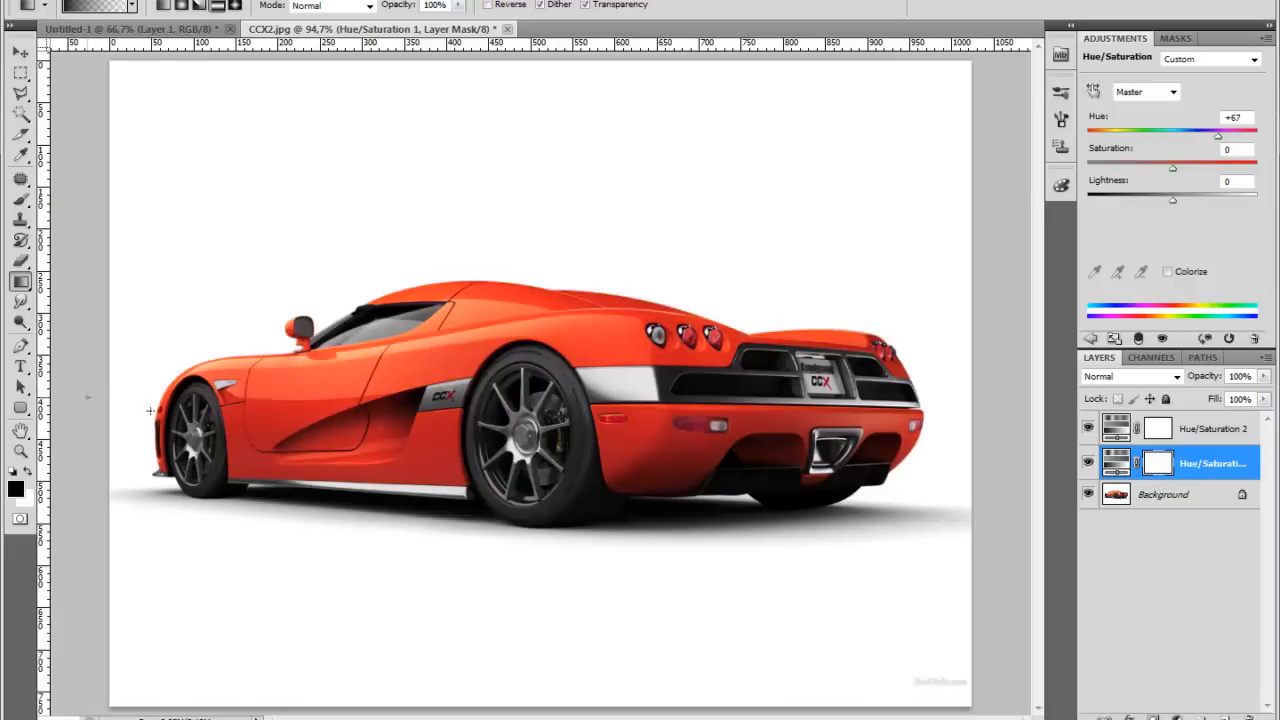
# Draw mask gradients from the car's front on the lower Hue/Saturation layer and from its rear on the upper one.
pyautogui.moveTo(500, 397); pyautogui.dragTo(541, 420)
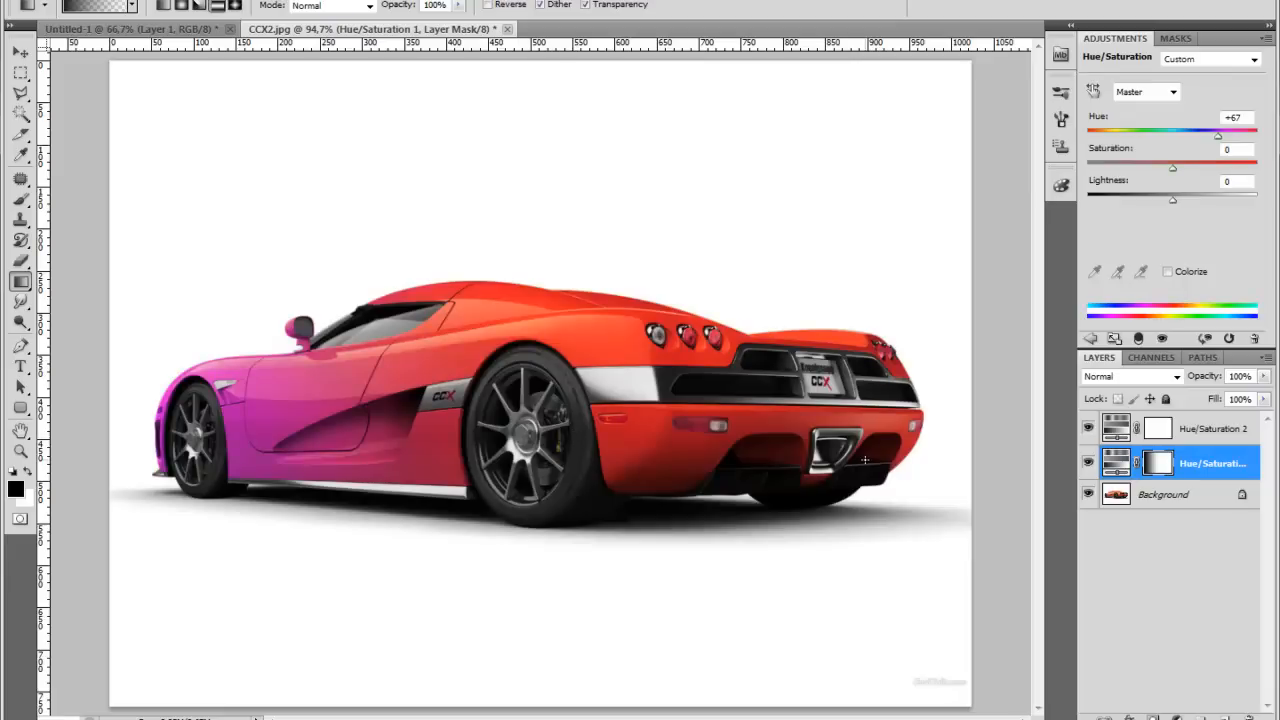
pyautogui.click(1210, 428)
pyautogui.moveTo(990, 410); pyautogui.dragTo(591, 425)
pyautogui.moveTo(987, 399); pyautogui.dragTo(492, 398)
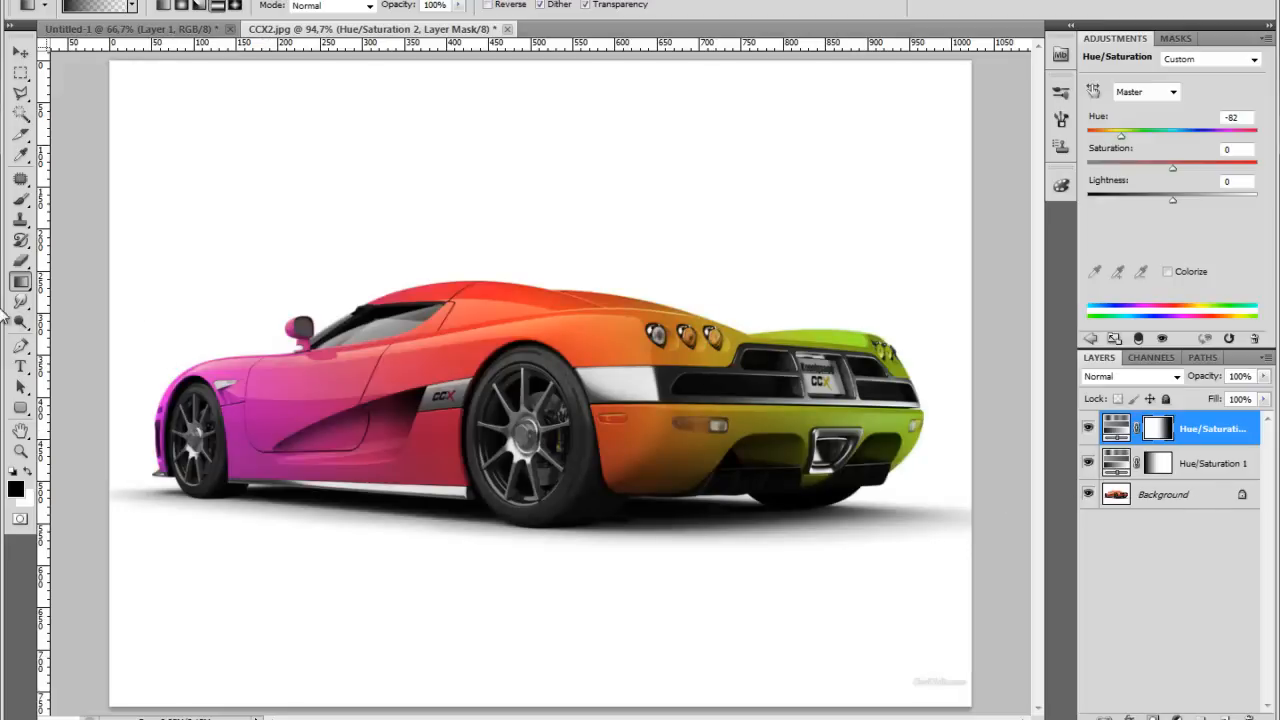
pyautogui.click(20, 451)
pyautogui.moveTo(684, 337); pyautogui.dragTo(837, 329)
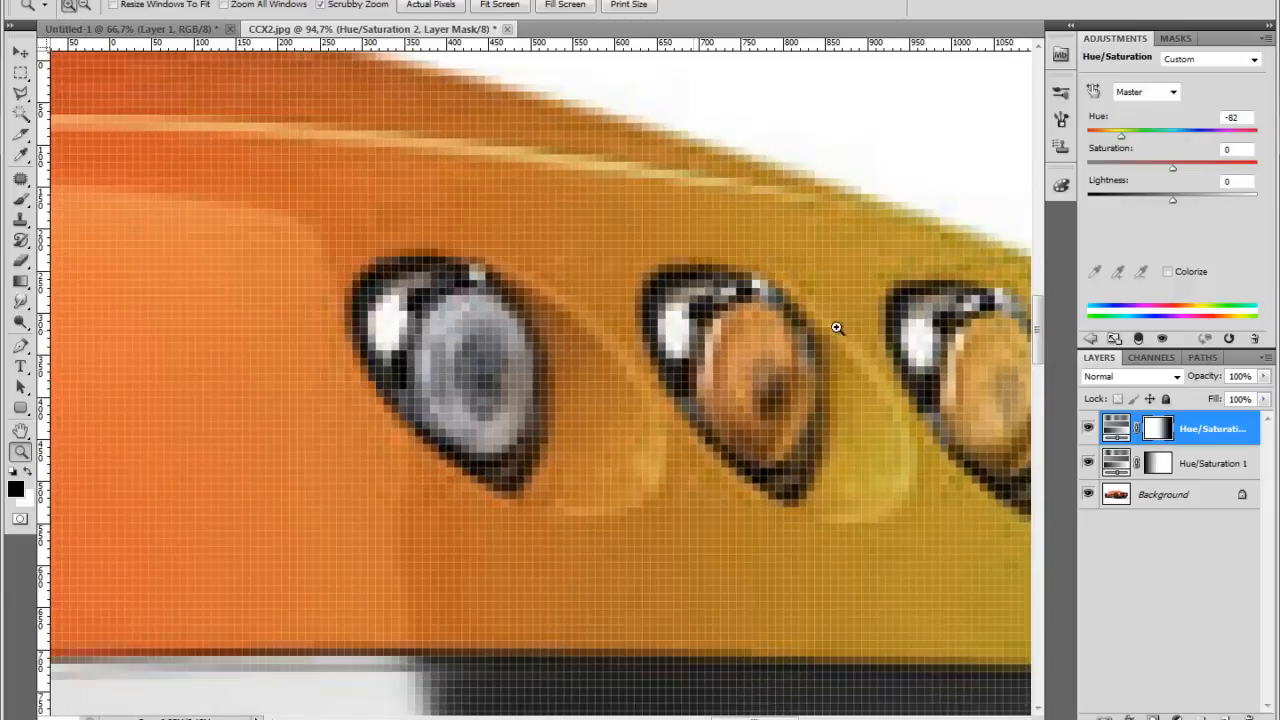
pyautogui.rightClick(795, 392)
pyautogui.click(823, 407)
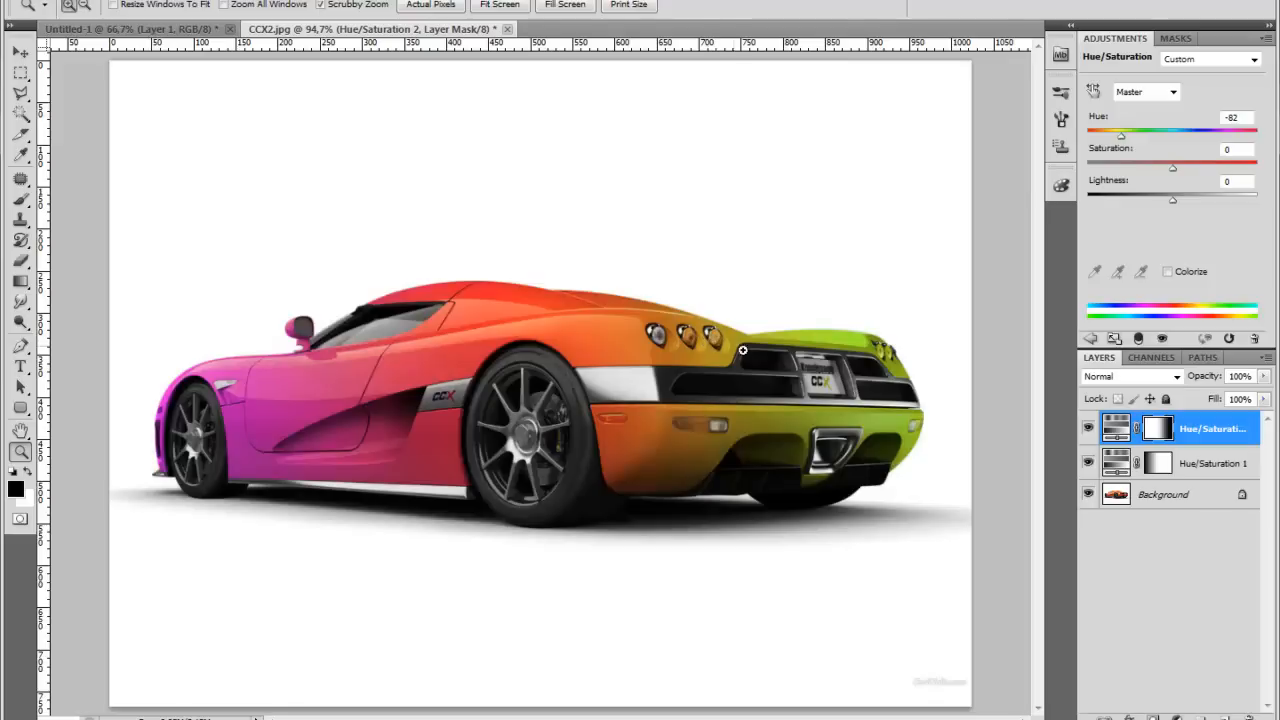
# Try to erase the colour change from the tail lights with both Hue/Saturation layers selected.
pyautogui.keyDown('ctrl'); pyautogui.click(1169, 459); pyautogui.keyUp('ctrl')
pyautogui.click(1208, 524)
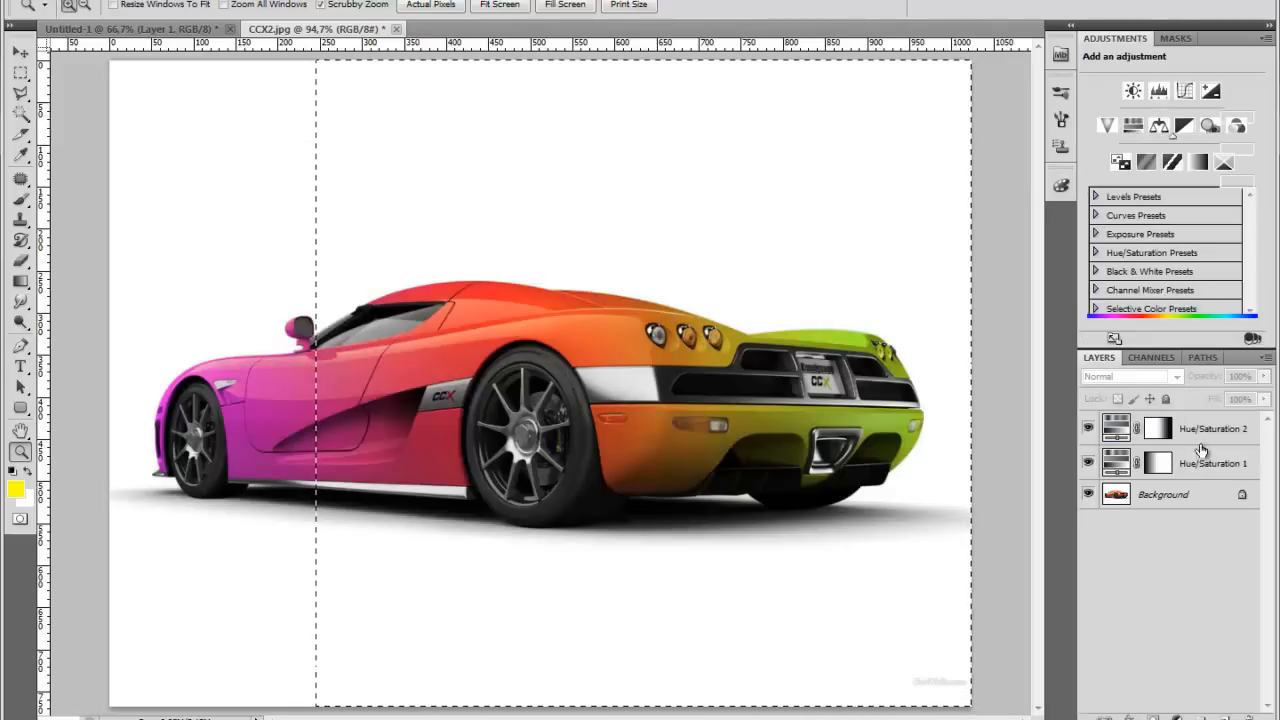
pyautogui.click(1200, 460)
pyautogui.keyDown('shift'); pyautogui.click(1199, 428); pyautogui.keyUp('shift')
pyautogui.hotkey('ctrl', 'd')
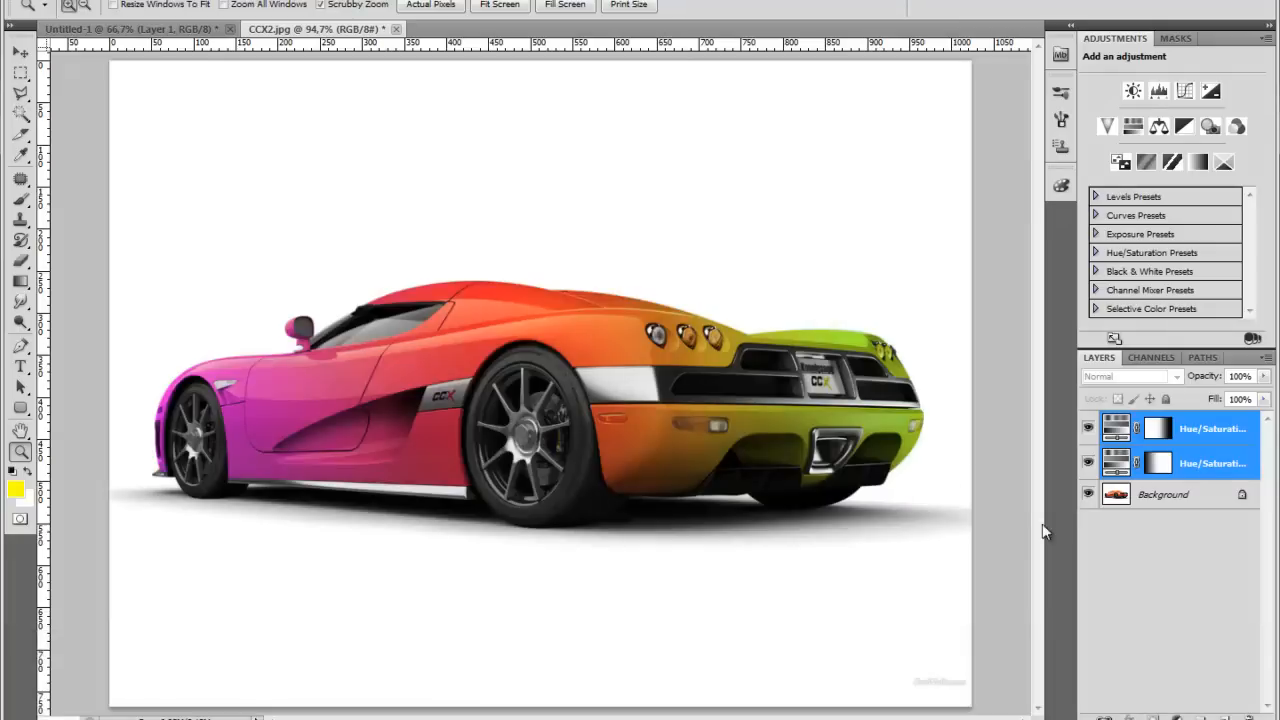
pyautogui.click(20, 261)
pyautogui.click(670, 342)
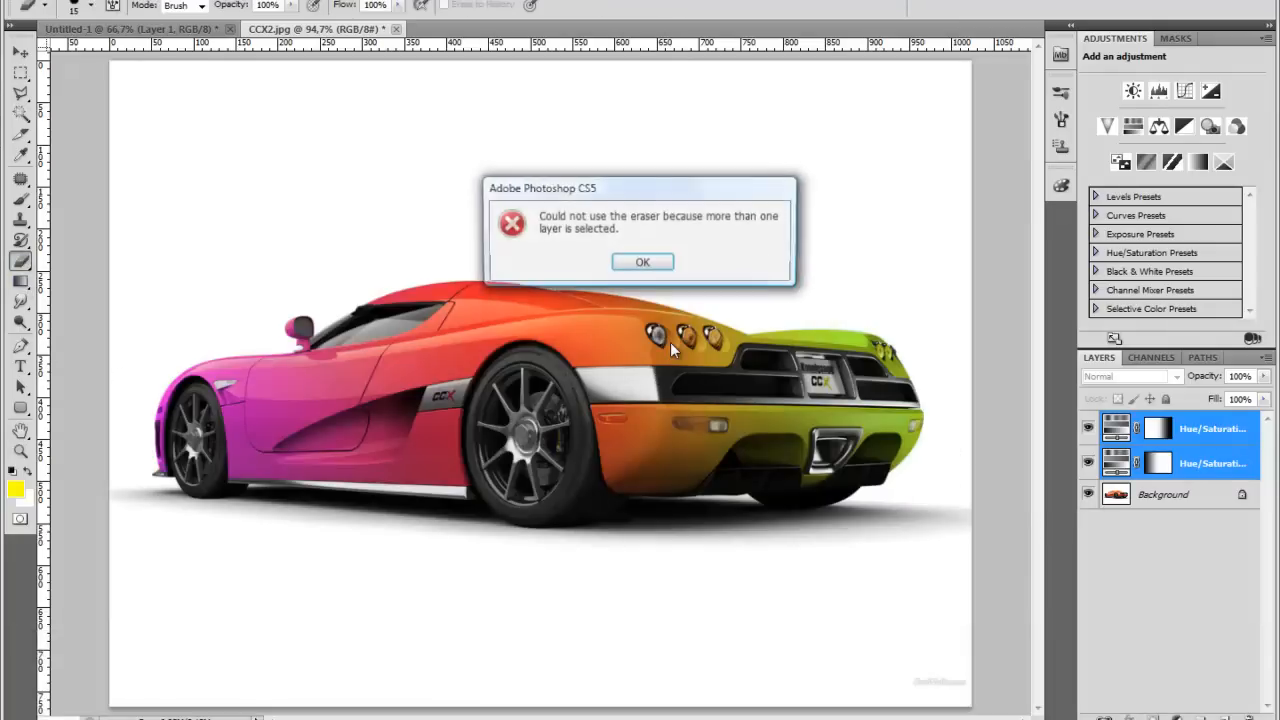
pyautogui.click(648, 262)
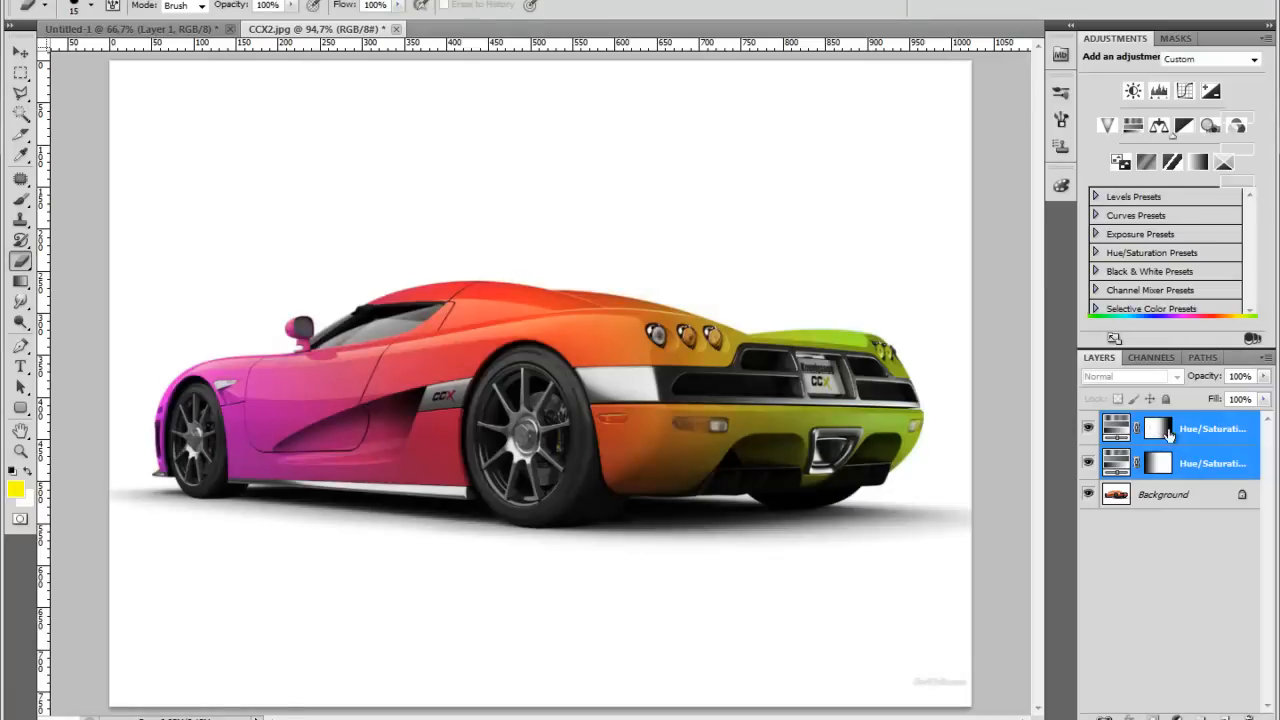
# Try to erase the colour change from the near tail lights with only the upper Hue/Saturation layer selected.
pyautogui.click(1153, 428)
pyautogui.click(20, 452)
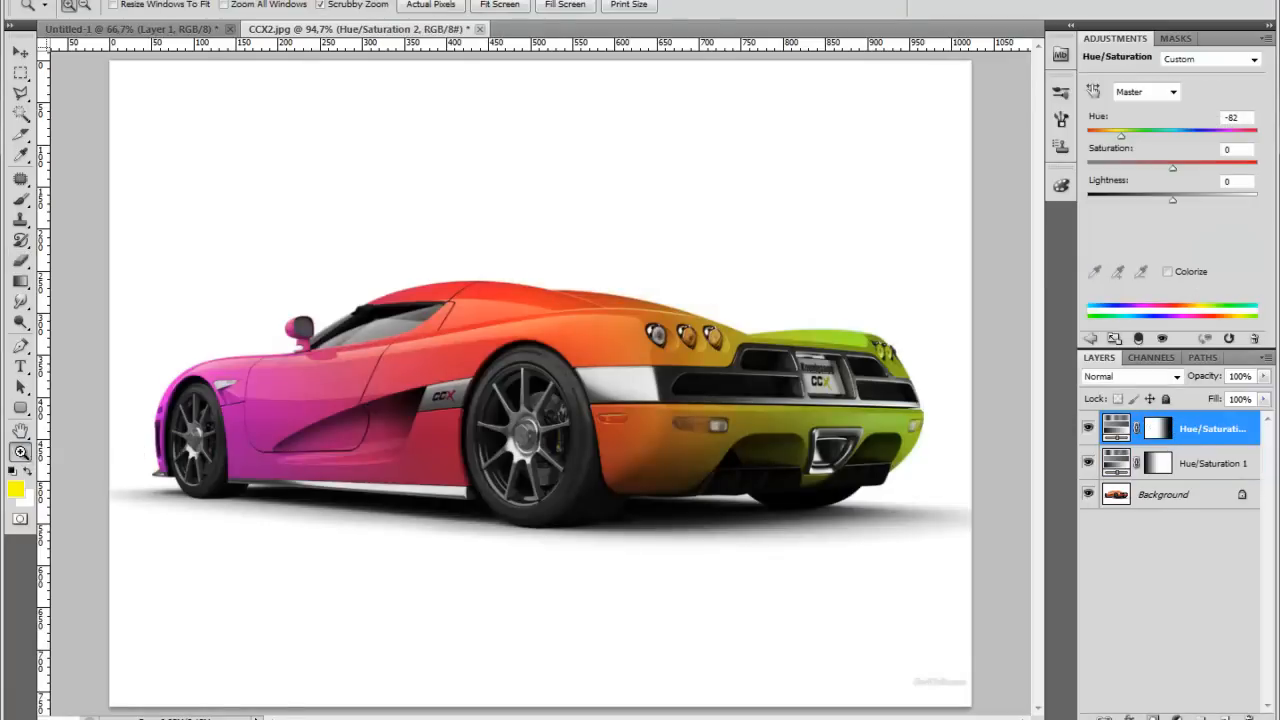
pyautogui.moveTo(678, 332); pyautogui.dragTo(818, 351)
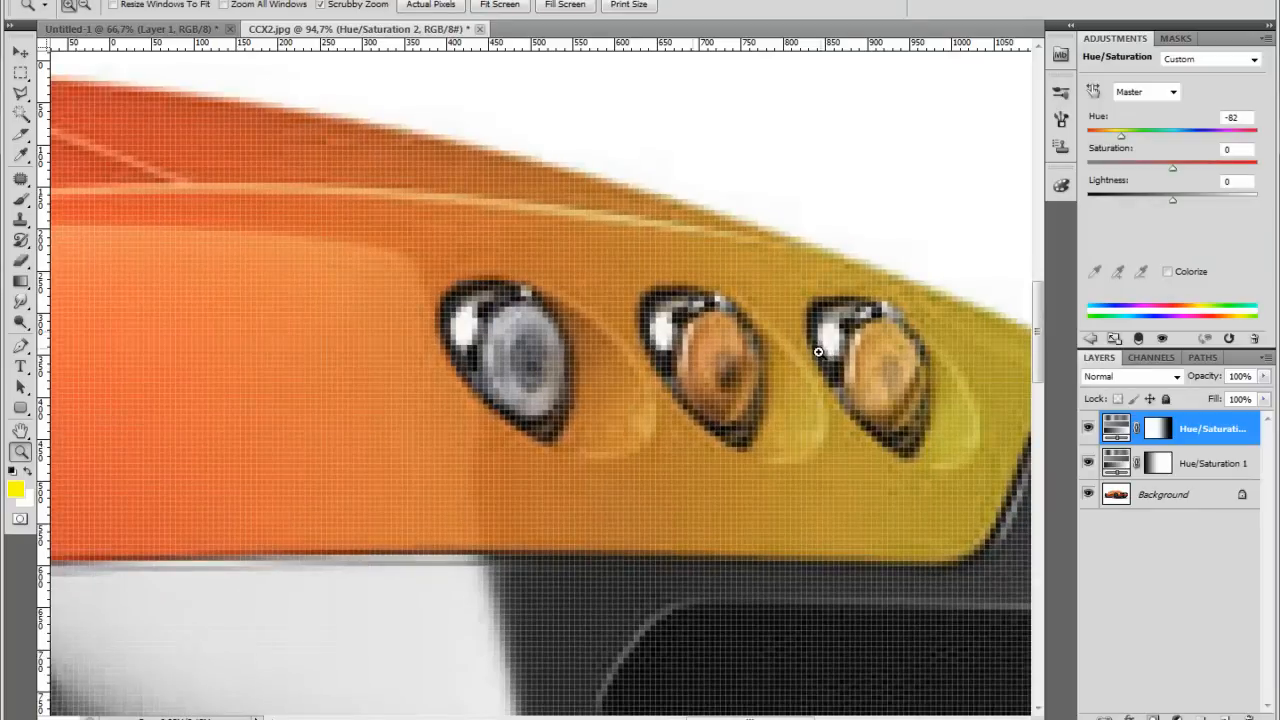
pyautogui.click(20, 262)
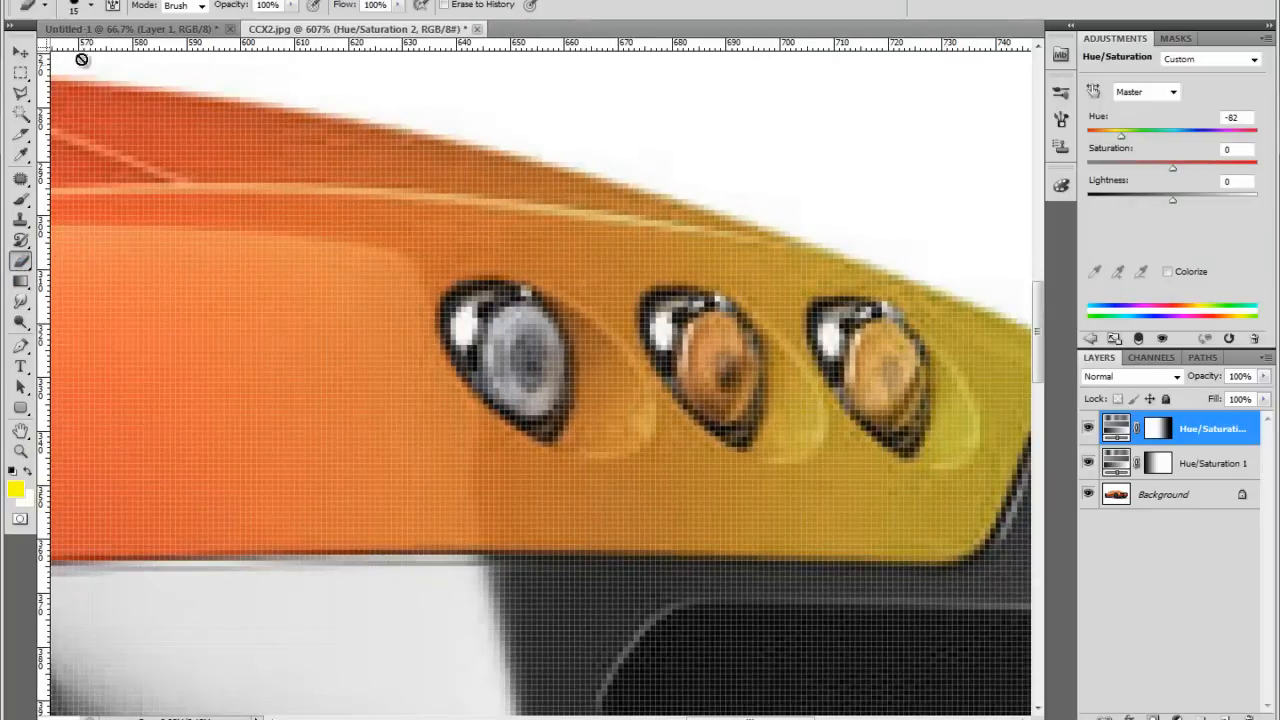
pyautogui.click(649, 333)
pyautogui.click(644, 259)
pyautogui.click(684, 342)
pyautogui.click(651, 260)
# Try selecting each Hue/Saturation layer's mask in turn, and clear the stray selection made on the background.
pyautogui.click(1160, 430)
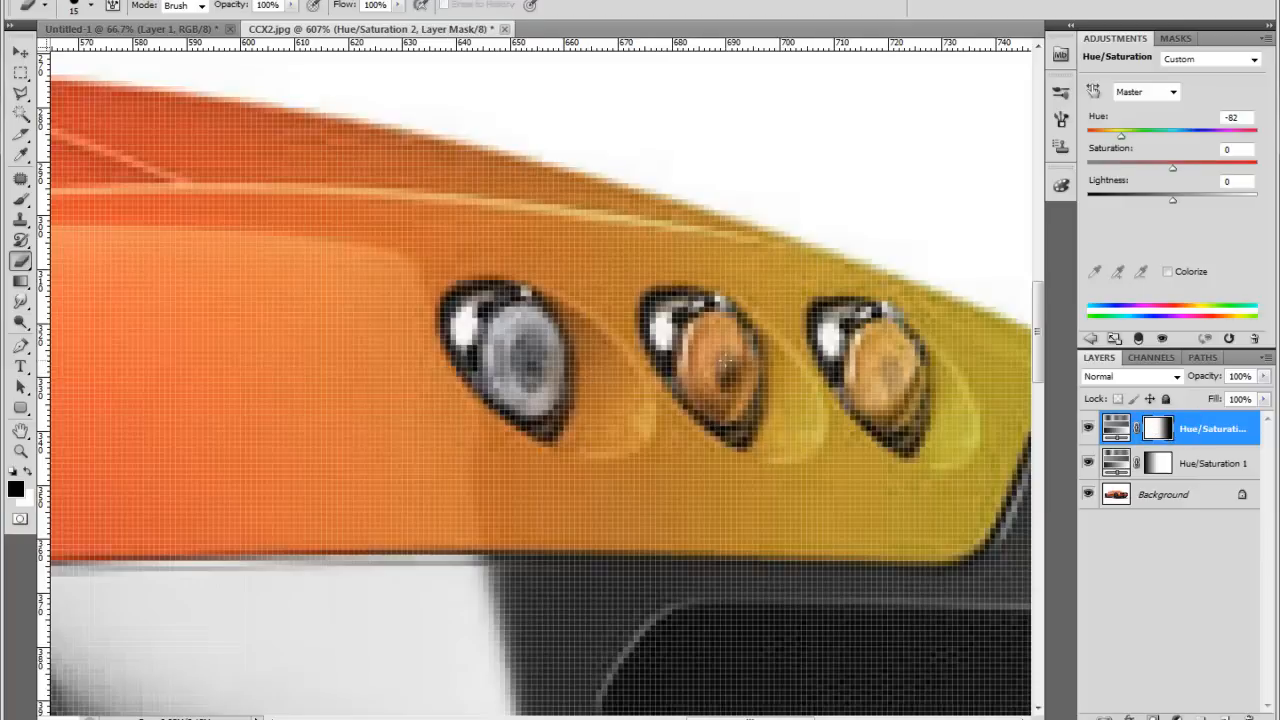
pyautogui.click(1160, 464)
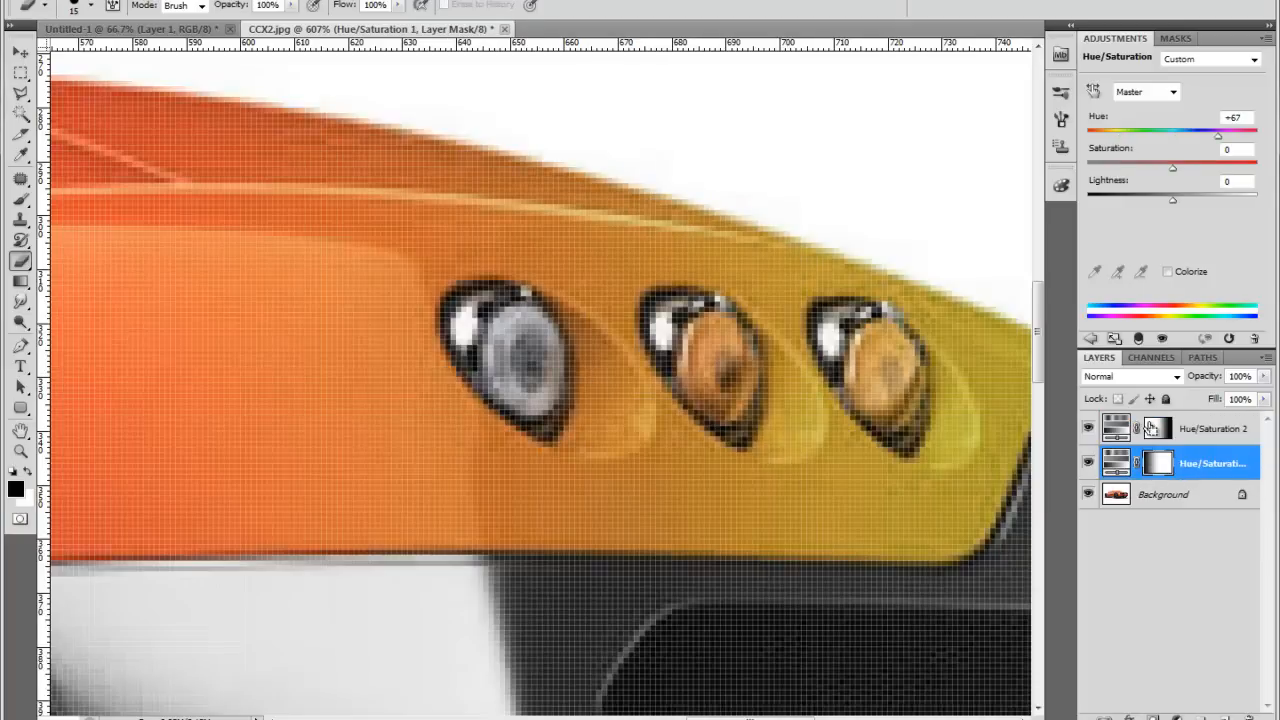
pyautogui.click(1205, 490)
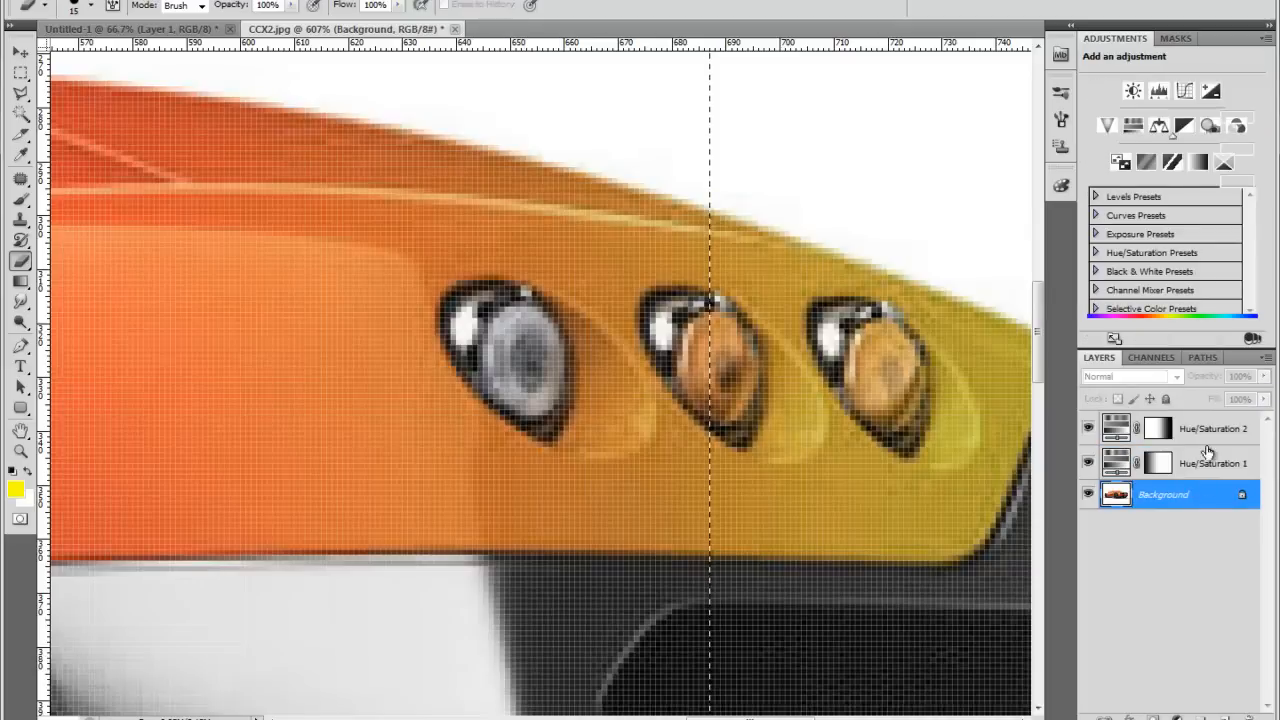
pyautogui.click(1208, 453)
pyautogui.hotkey('ctrl', 'd')
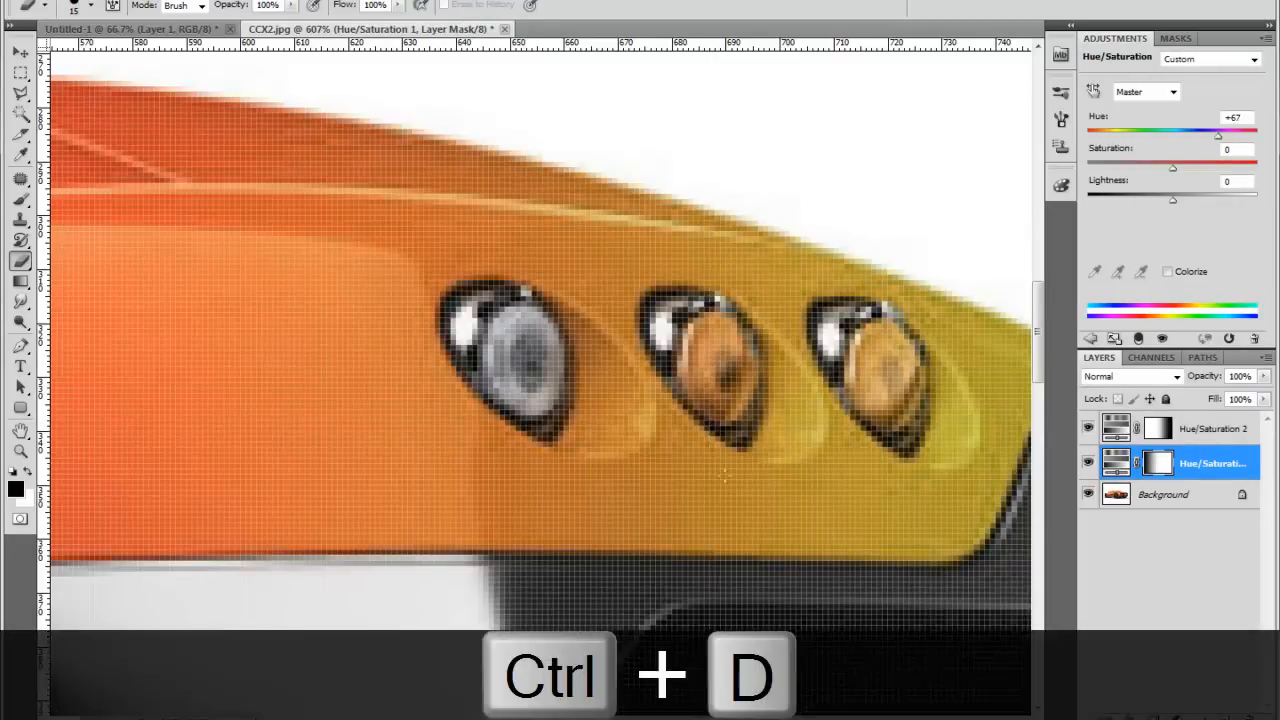
# Erase the colour change from the two orange near-side tail lights on the Hue/Saturation layer masks with a size 5 eraser.
pyautogui.click(1158, 430)
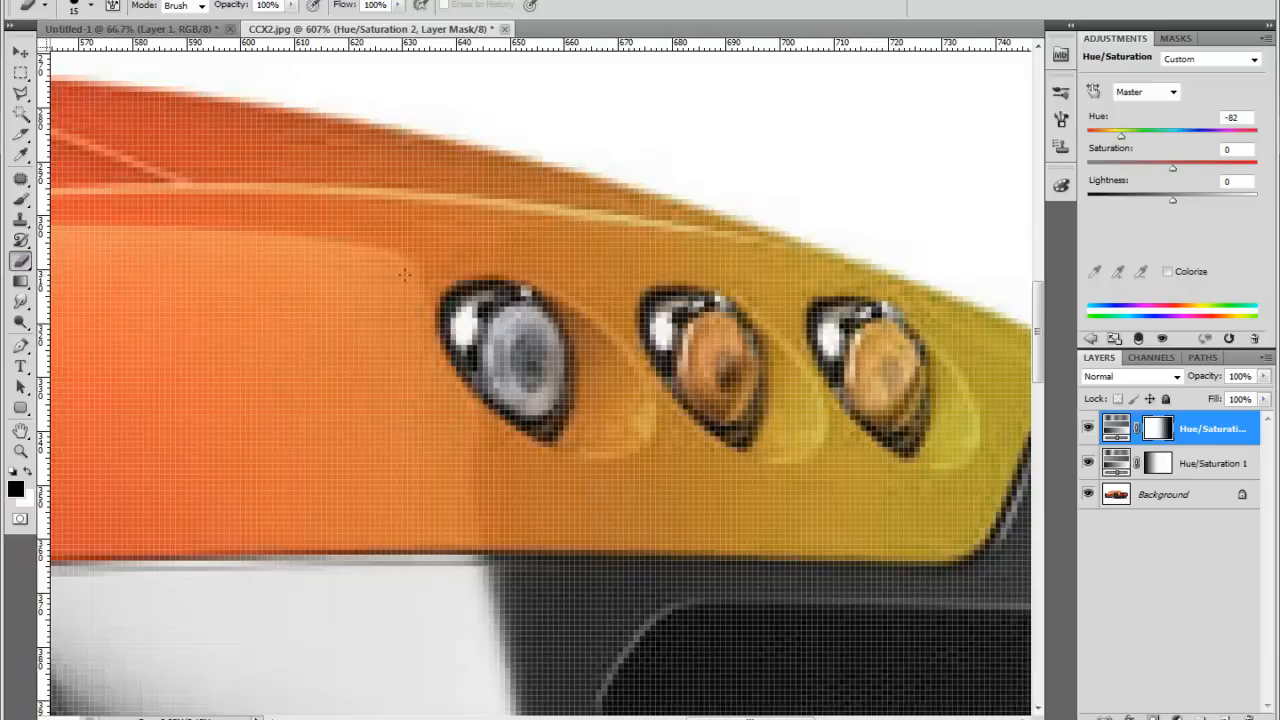
pyautogui.click(92, 6)
pyautogui.moveTo(37, 54); pyautogui.dragTo(32, 53)
pyautogui.moveTo(716, 340)
pyautogui.mouseDown()
pyautogui.moveTo(700, 400)
pyautogui.moveTo(738, 415)
pyautogui.moveTo(742, 318)
pyautogui.mouseUp()
pyautogui.hotkey('ctrl', 'z')
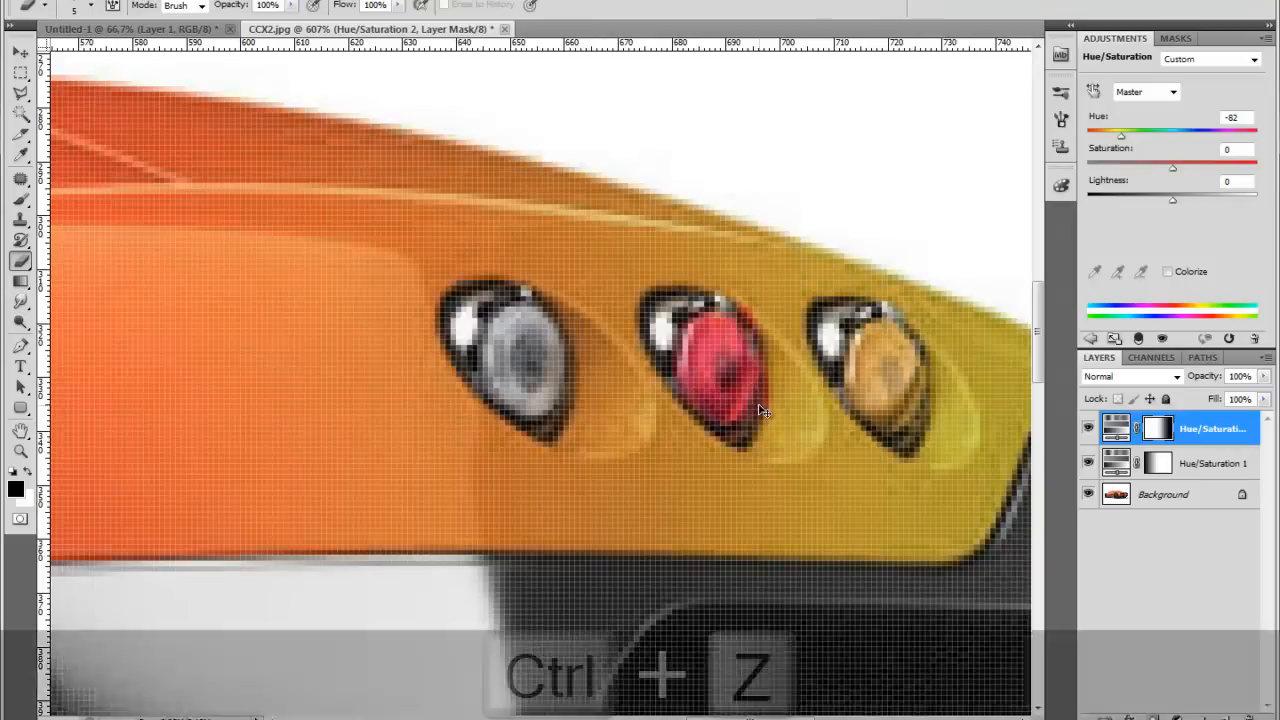
pyautogui.moveTo(710, 346)
pyautogui.mouseDown()
pyautogui.moveTo(690, 392)
pyautogui.moveTo(725, 415)
pyautogui.moveTo(742, 395)
pyautogui.moveTo(726, 322)
pyautogui.mouseUp()
pyautogui.moveTo(878, 345)
pyautogui.mouseDown()
pyautogui.moveTo(884, 362)
pyautogui.moveTo(858, 396)
pyautogui.moveTo(868, 414)
pyautogui.moveTo(904, 392)
pyautogui.moveTo(916, 365)
pyautogui.moveTo(870, 325)
pyautogui.mouseUp()
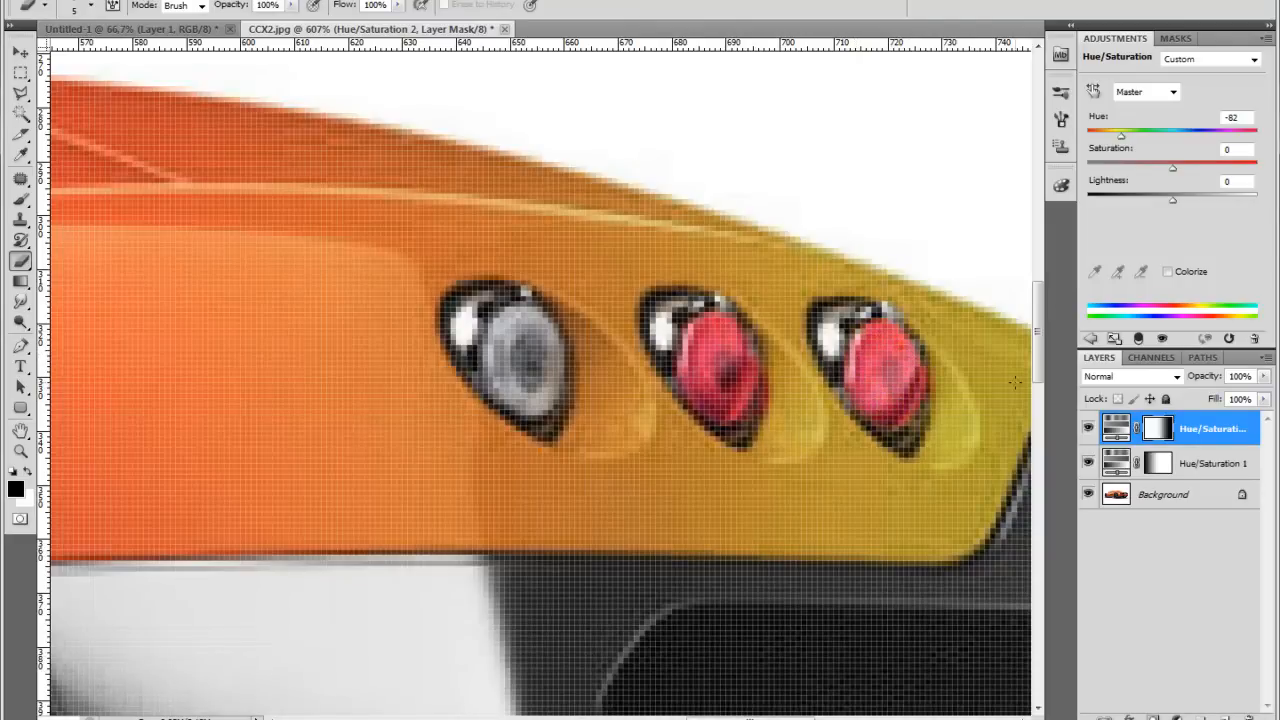
pyautogui.click(1145, 464)
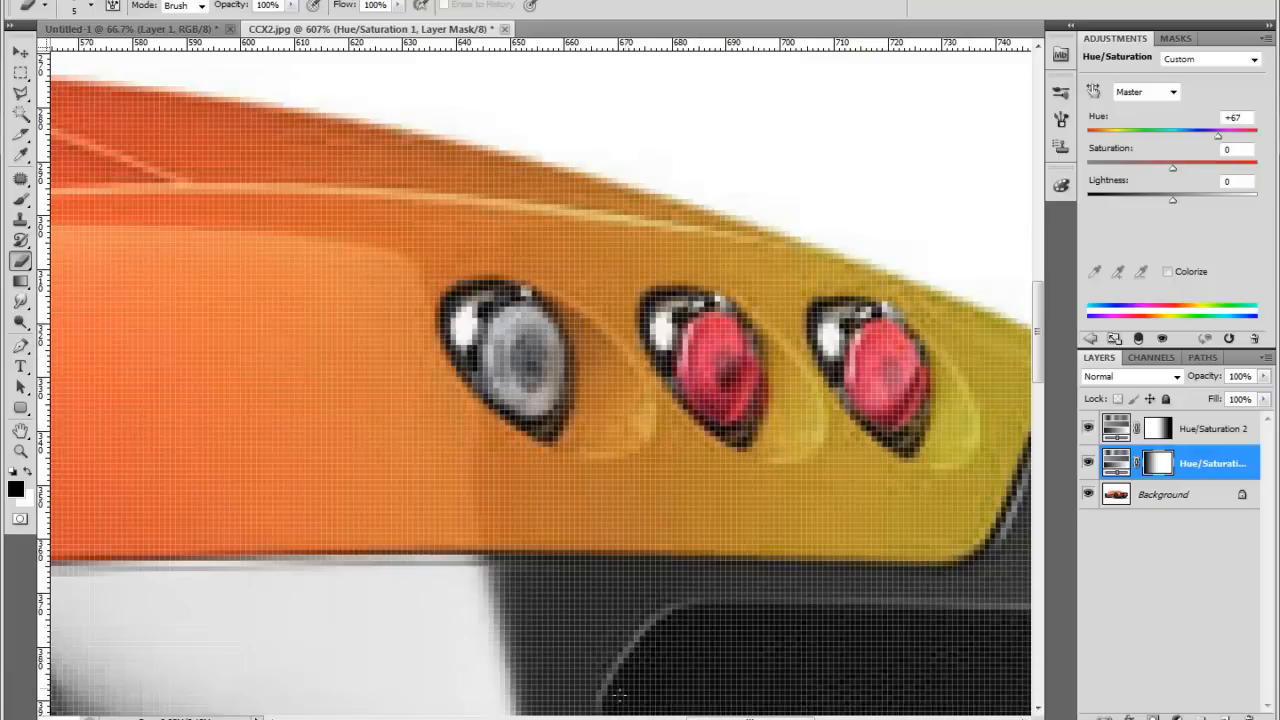
# Erase the colour change from the two tail lights at the car's far rear corner on the Hue/Saturation layer masks.
pyautogui.moveTo(750, 718); pyautogui.dragTo(917, 718)
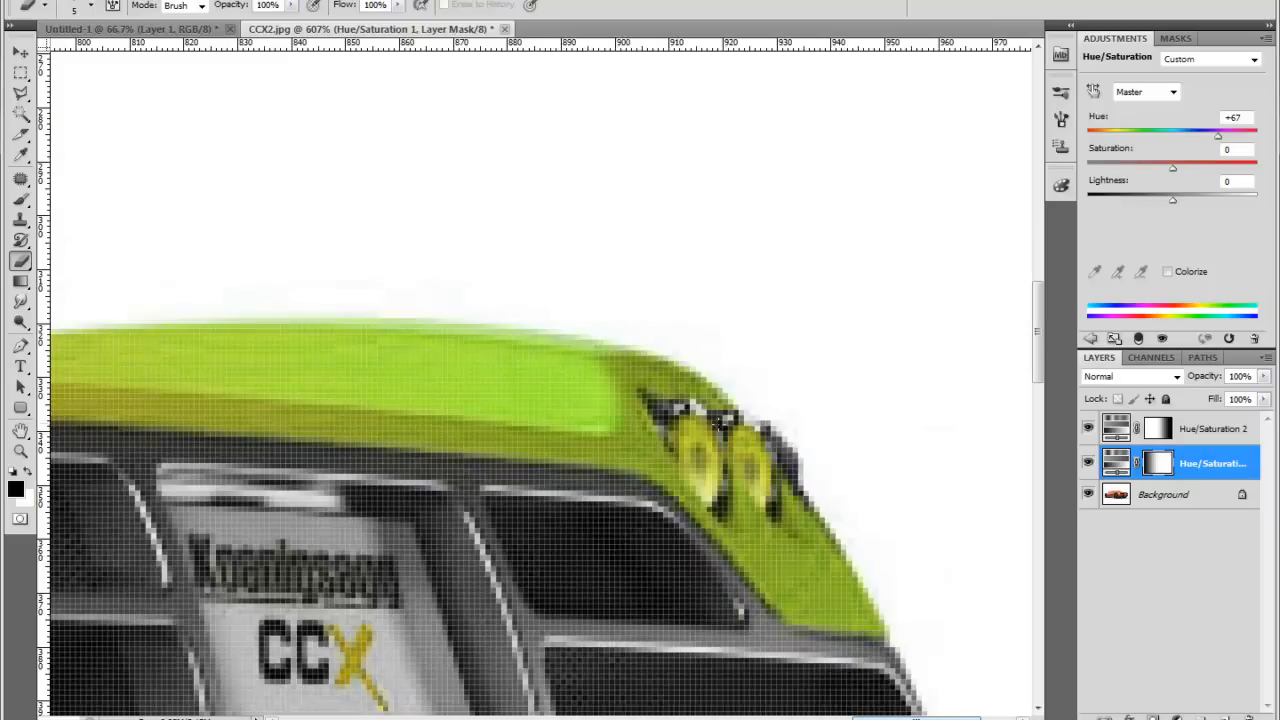
pyautogui.click(1172, 428)
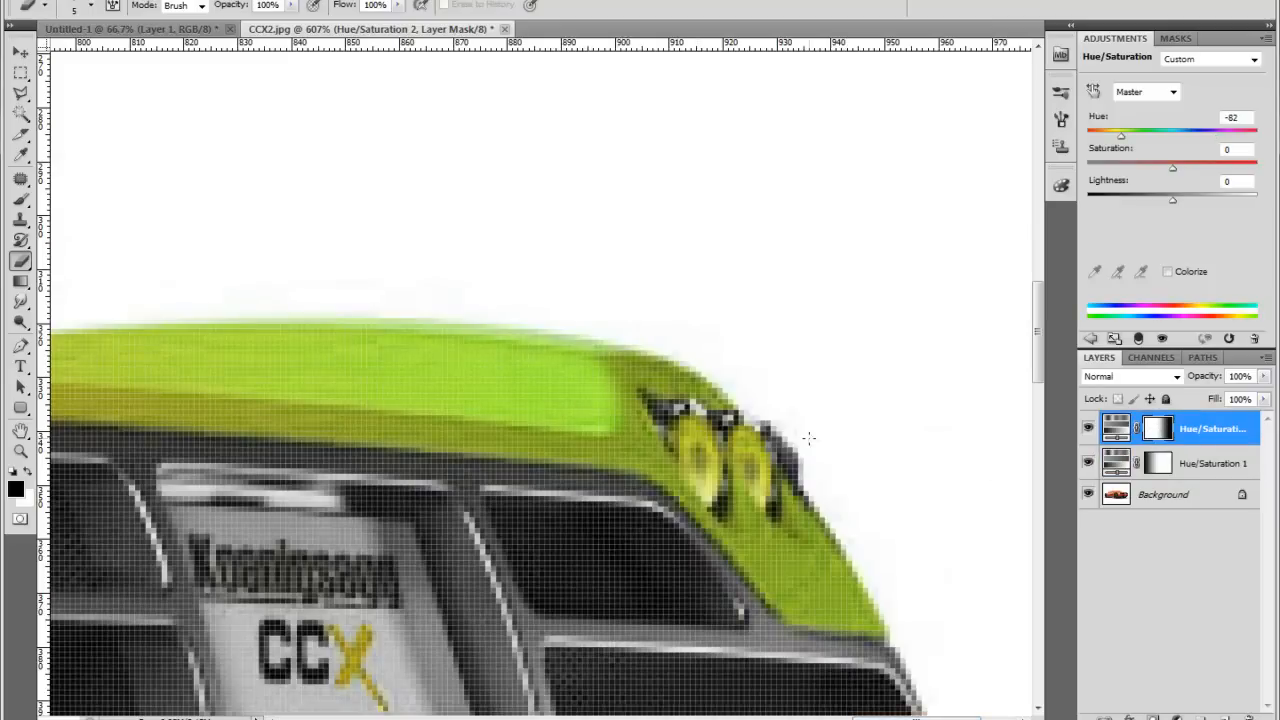
pyautogui.moveTo(681, 418)
pyautogui.mouseDown()
pyautogui.moveTo(705, 440)
pyautogui.moveTo(690, 465)
pyautogui.moveTo(680, 430)
pyautogui.moveTo(712, 498)
pyautogui.mouseUp()
pyautogui.moveTo(745, 438)
pyautogui.mouseDown()
pyautogui.moveTo(760, 490)
pyautogui.moveTo(750, 430)
pyautogui.mouseUp()
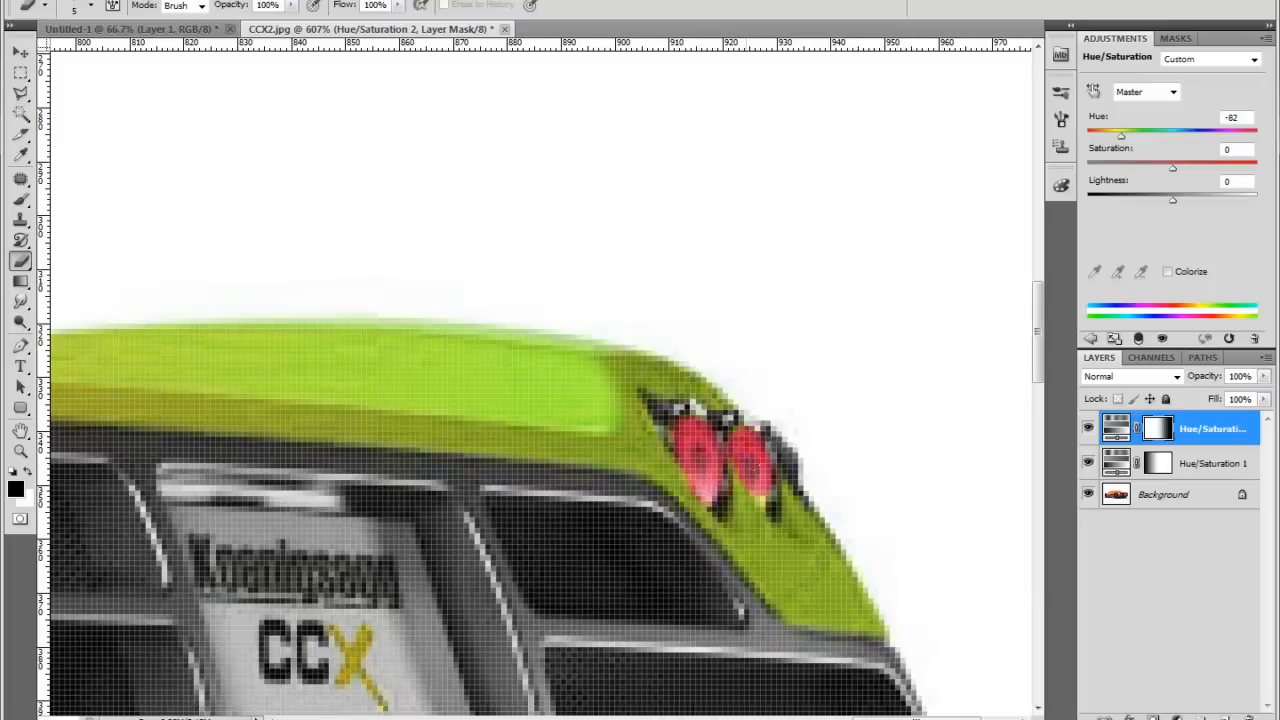
pyautogui.click(1164, 464)
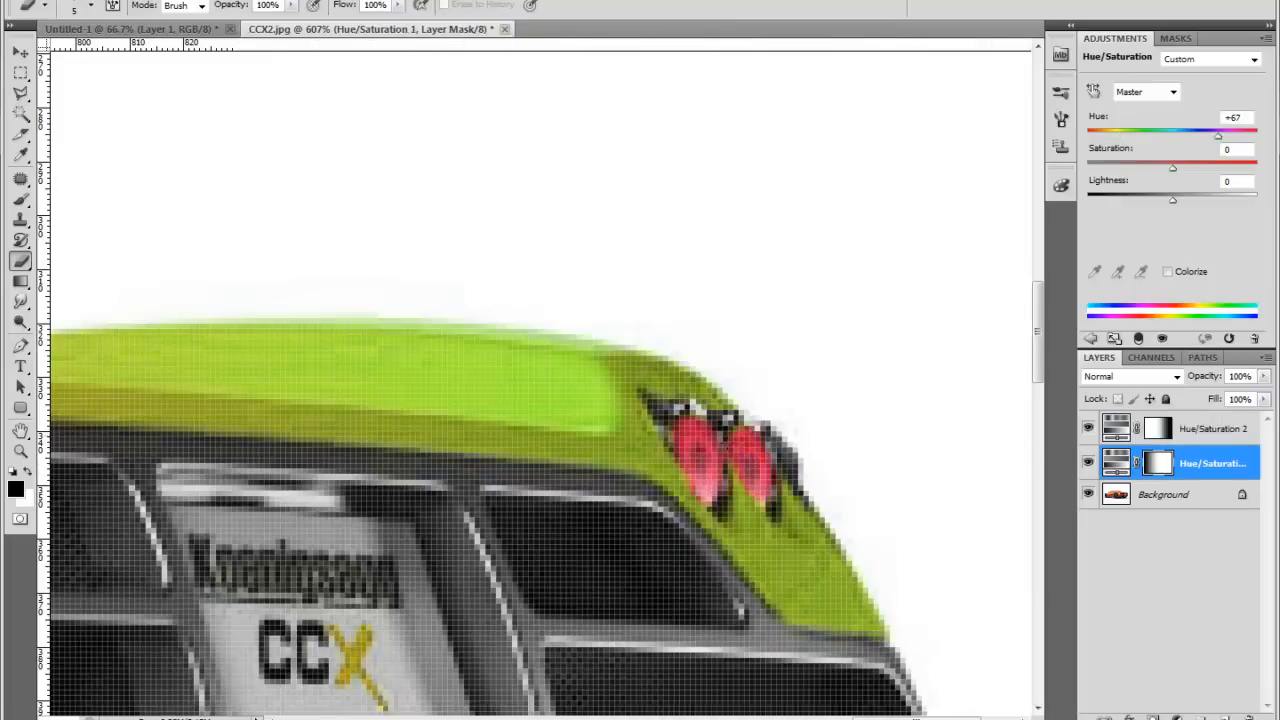
pyautogui.click(20, 451)
pyautogui.rightClick(358, 483)
pyautogui.click(366, 489)
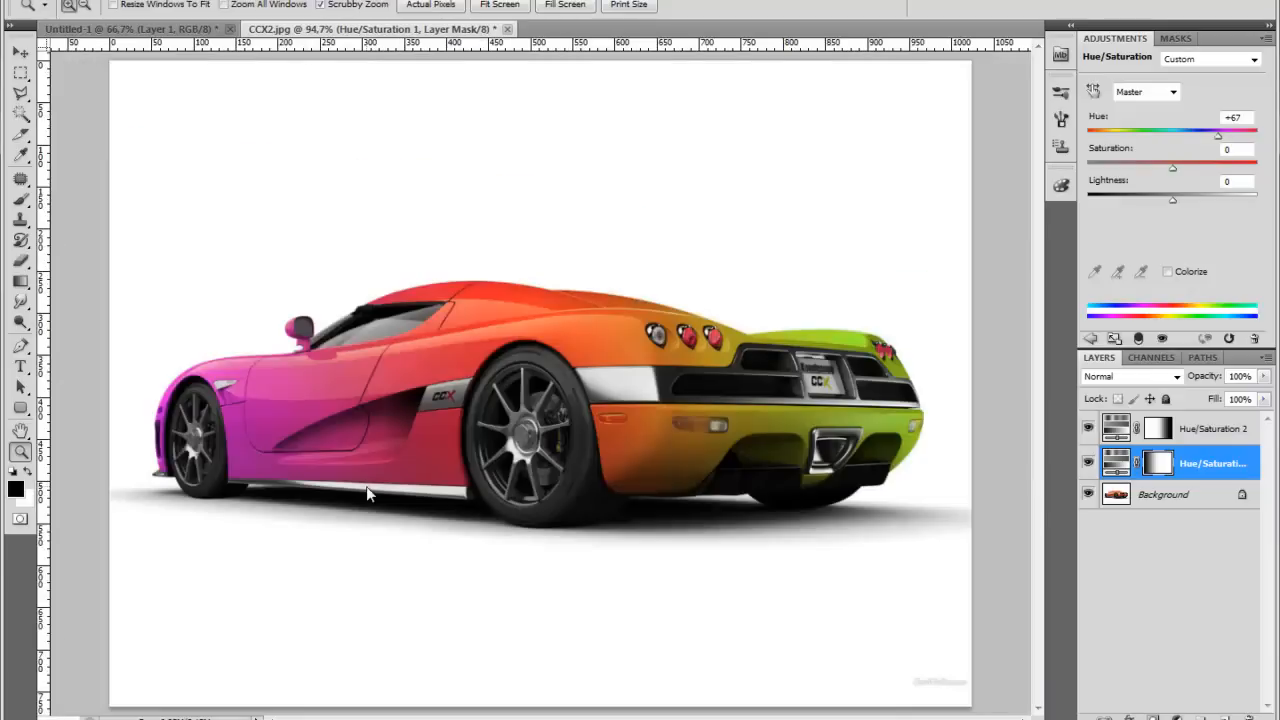
# In the 3D lettering document, fill the clipped Color-blend Layer 1 with a magenta foreground colour using the Paint Bucket.
pyautogui.click(196, 31)
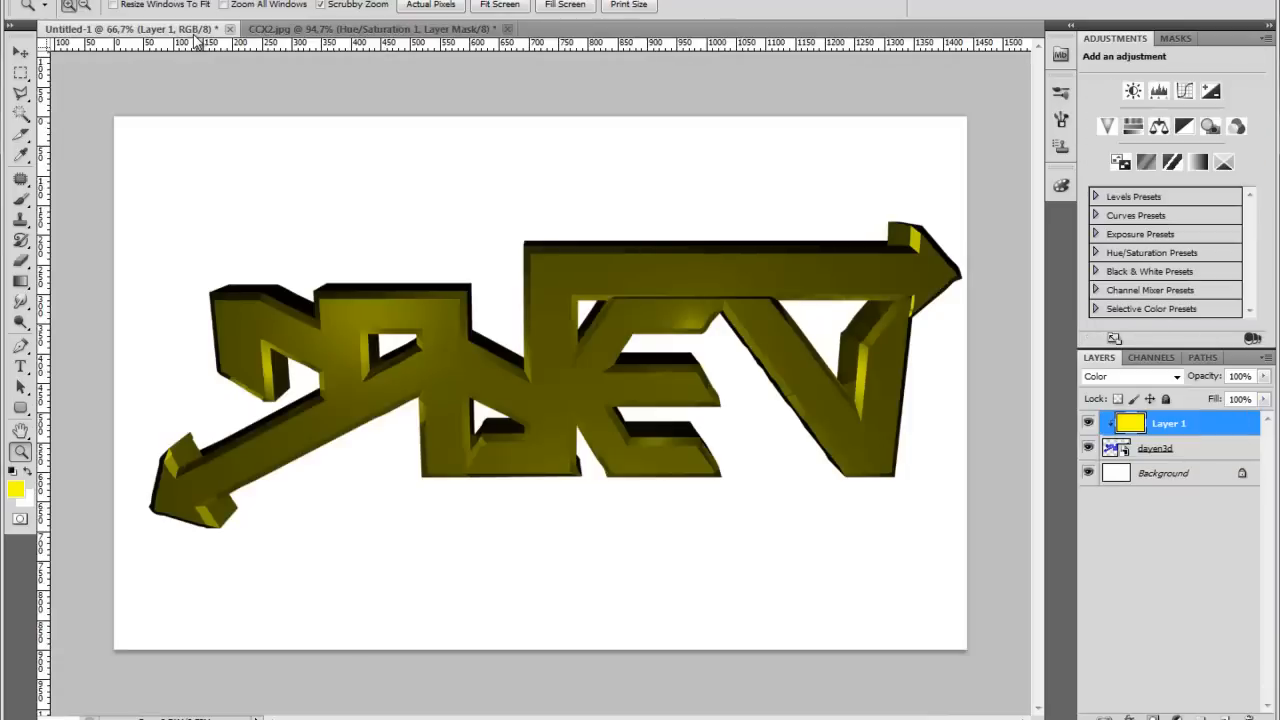
pyautogui.click(15, 489)
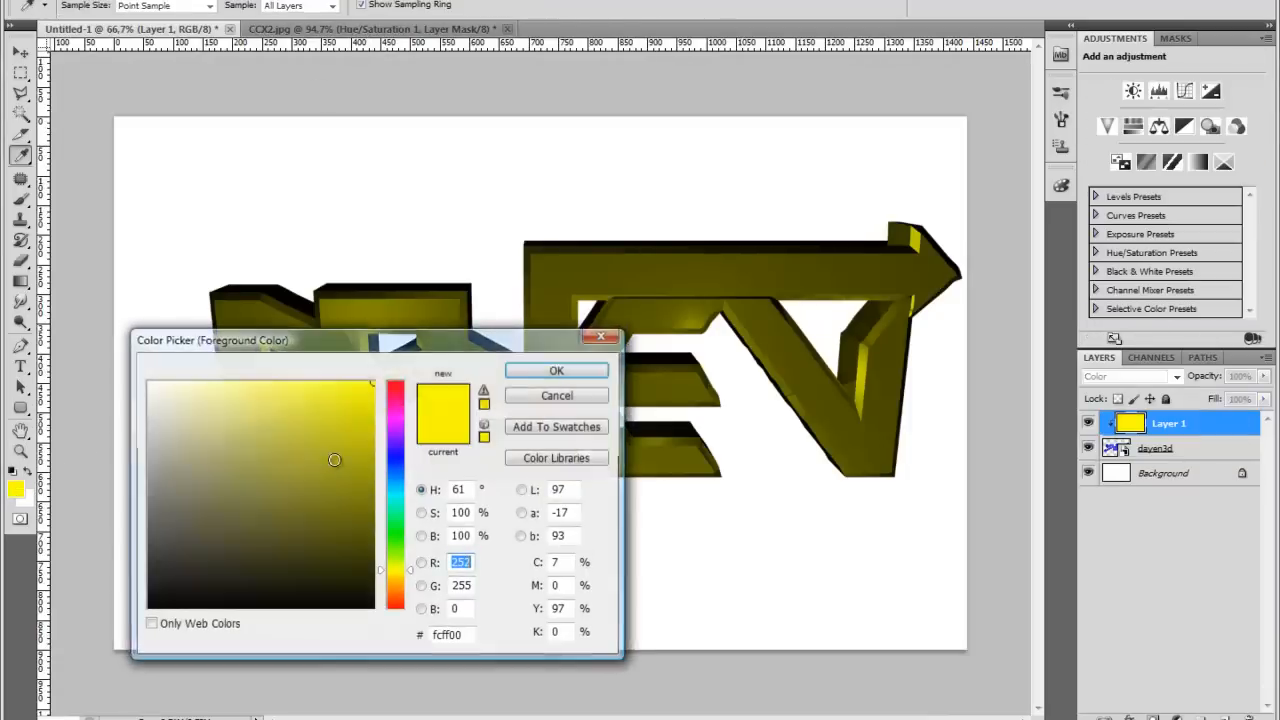
pyautogui.click(394, 418)
pyautogui.click(297, 478)
pyautogui.click(352, 414)
pyautogui.click(524, 374)
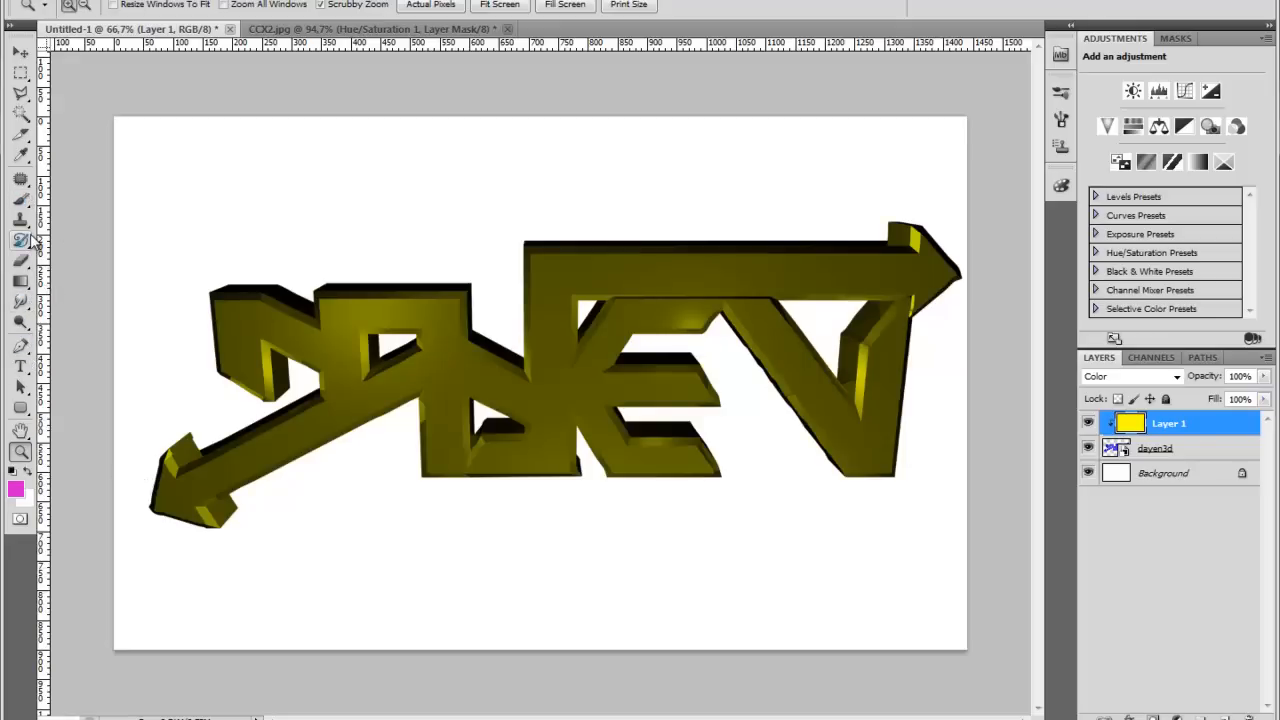
pyautogui.moveTo(20, 281); pyautogui.dragTo(65, 299)
pyautogui.click(367, 368)
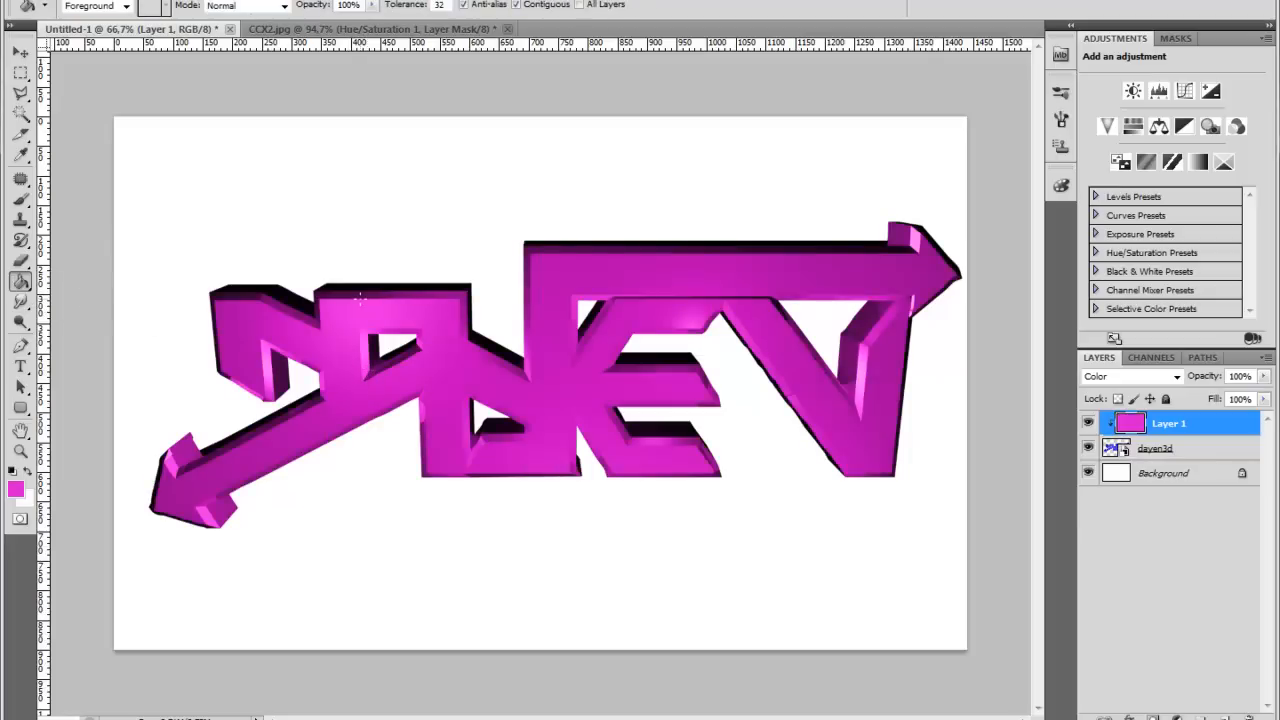
# Return to the CCX2.jpg document and review the car's gradient recolouring.
pyautogui.click(322, 29)
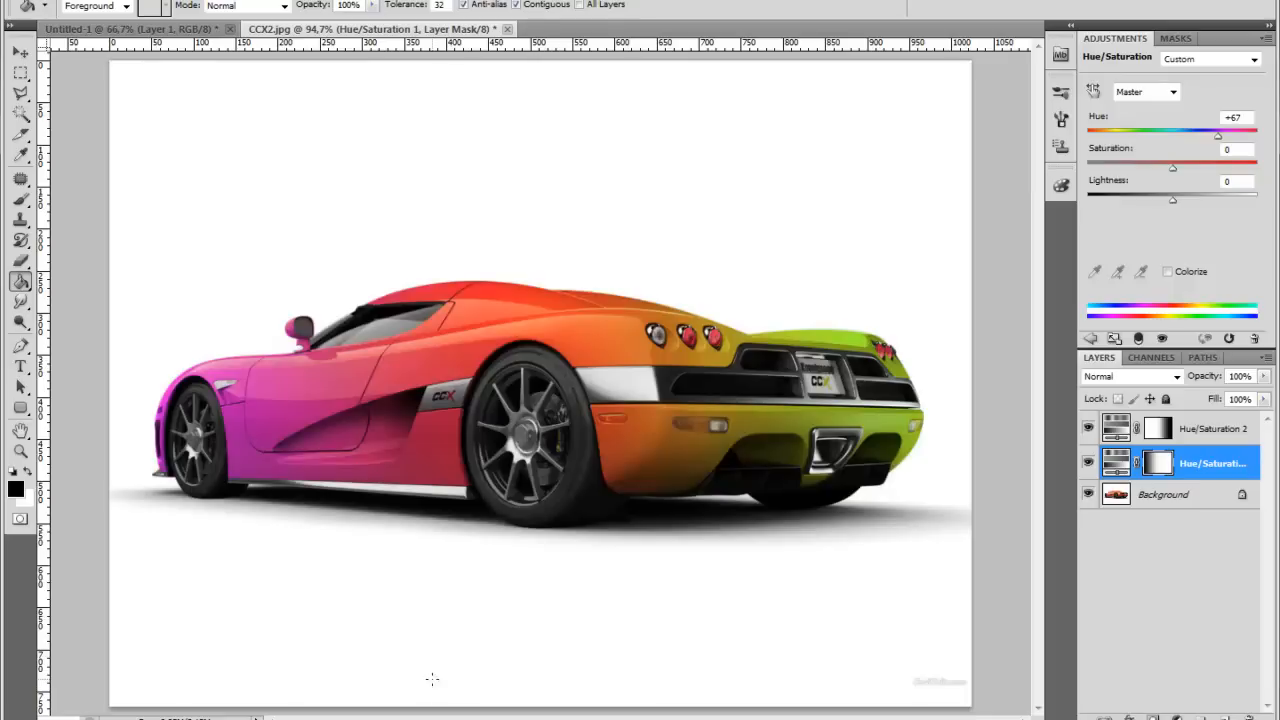
pyautogui.click(533, 702)
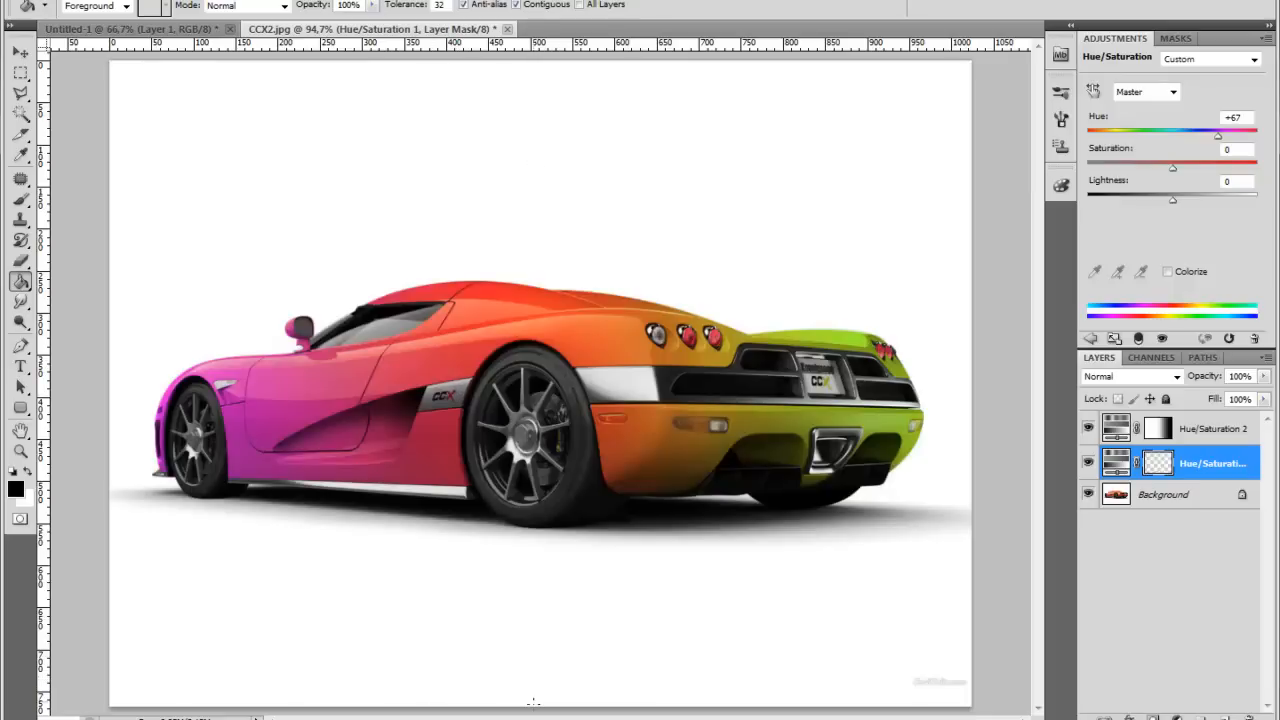
pyautogui.click(598, 347)
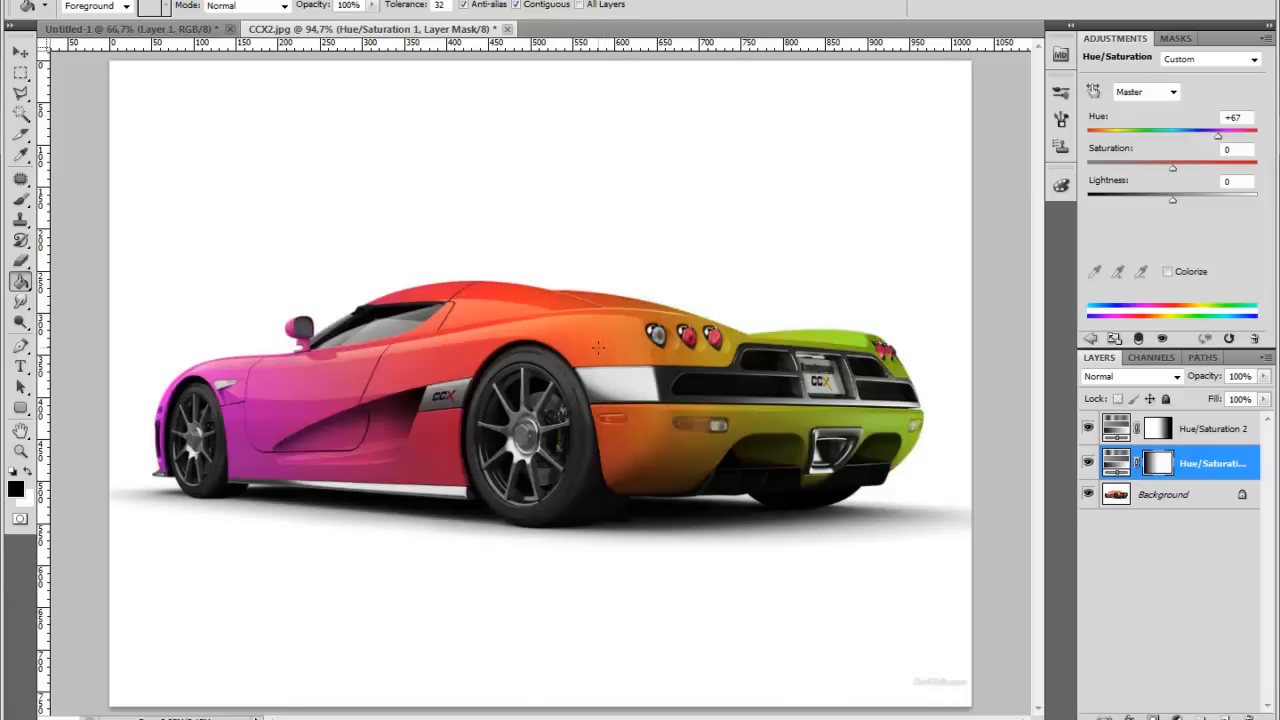